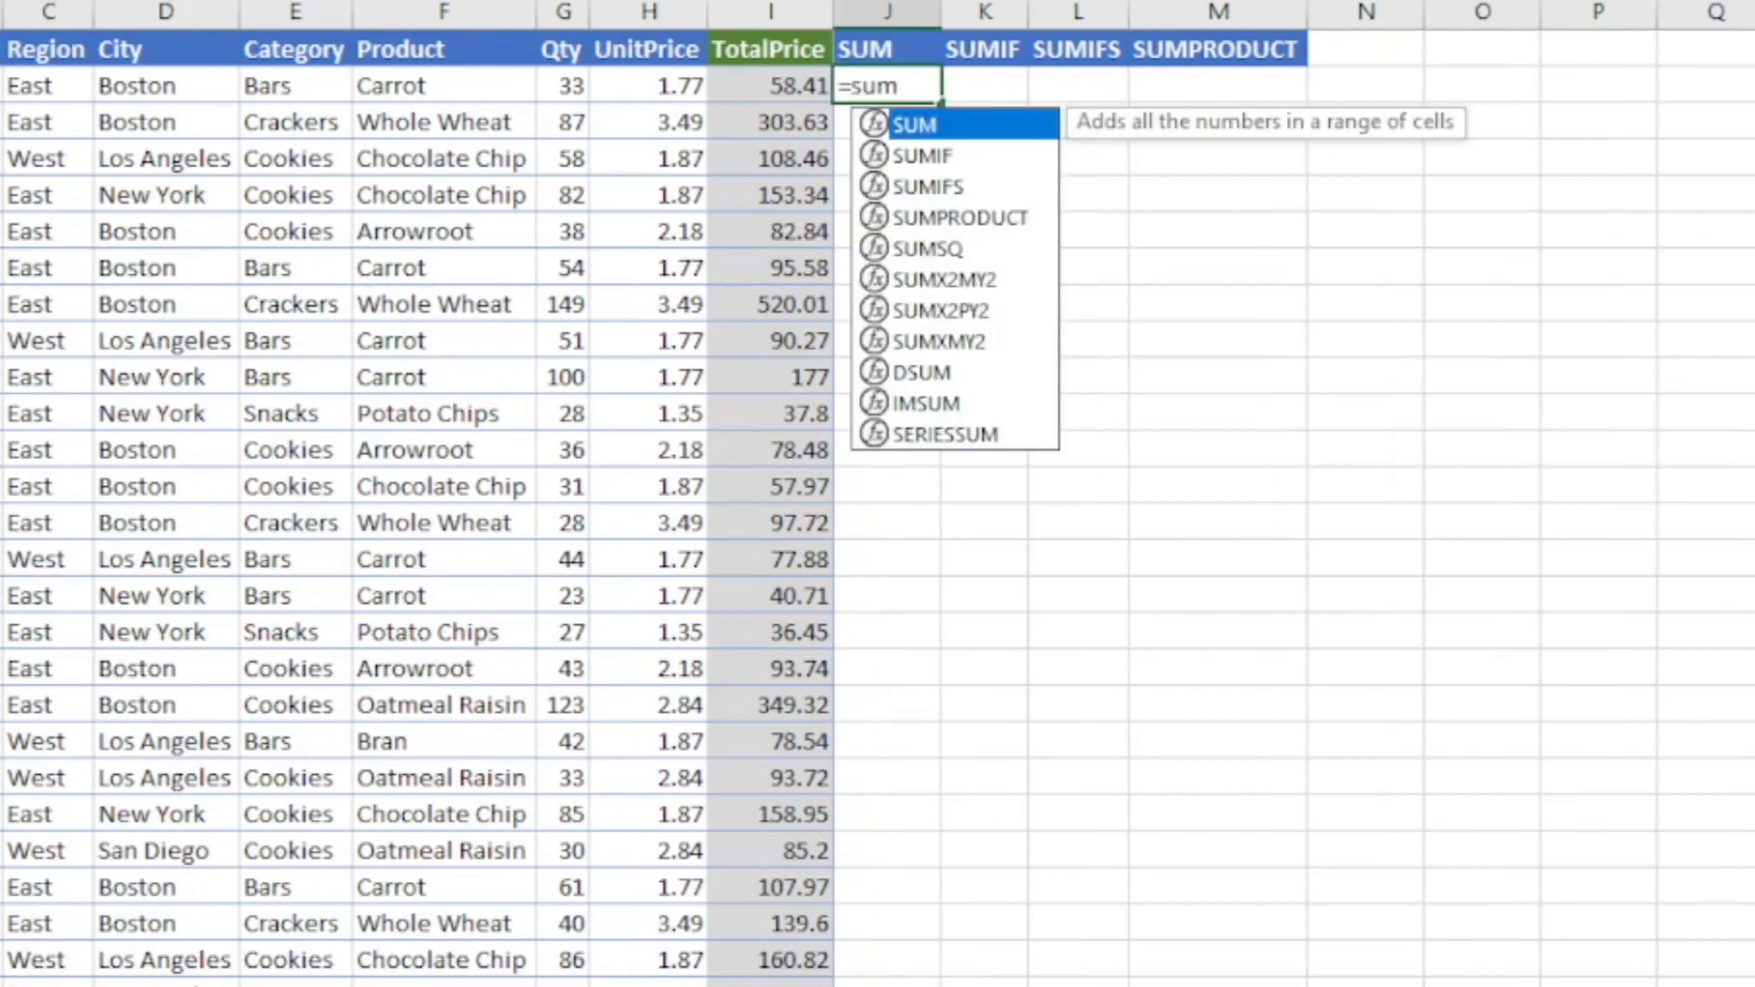
# Complete the SUM formula in J2 so that it totals the entire TotalPrice column: =SUM(I:I)
pyautogui.press('Tab')
pyautogui.press('BackSpace')
pyautogui.write('(')
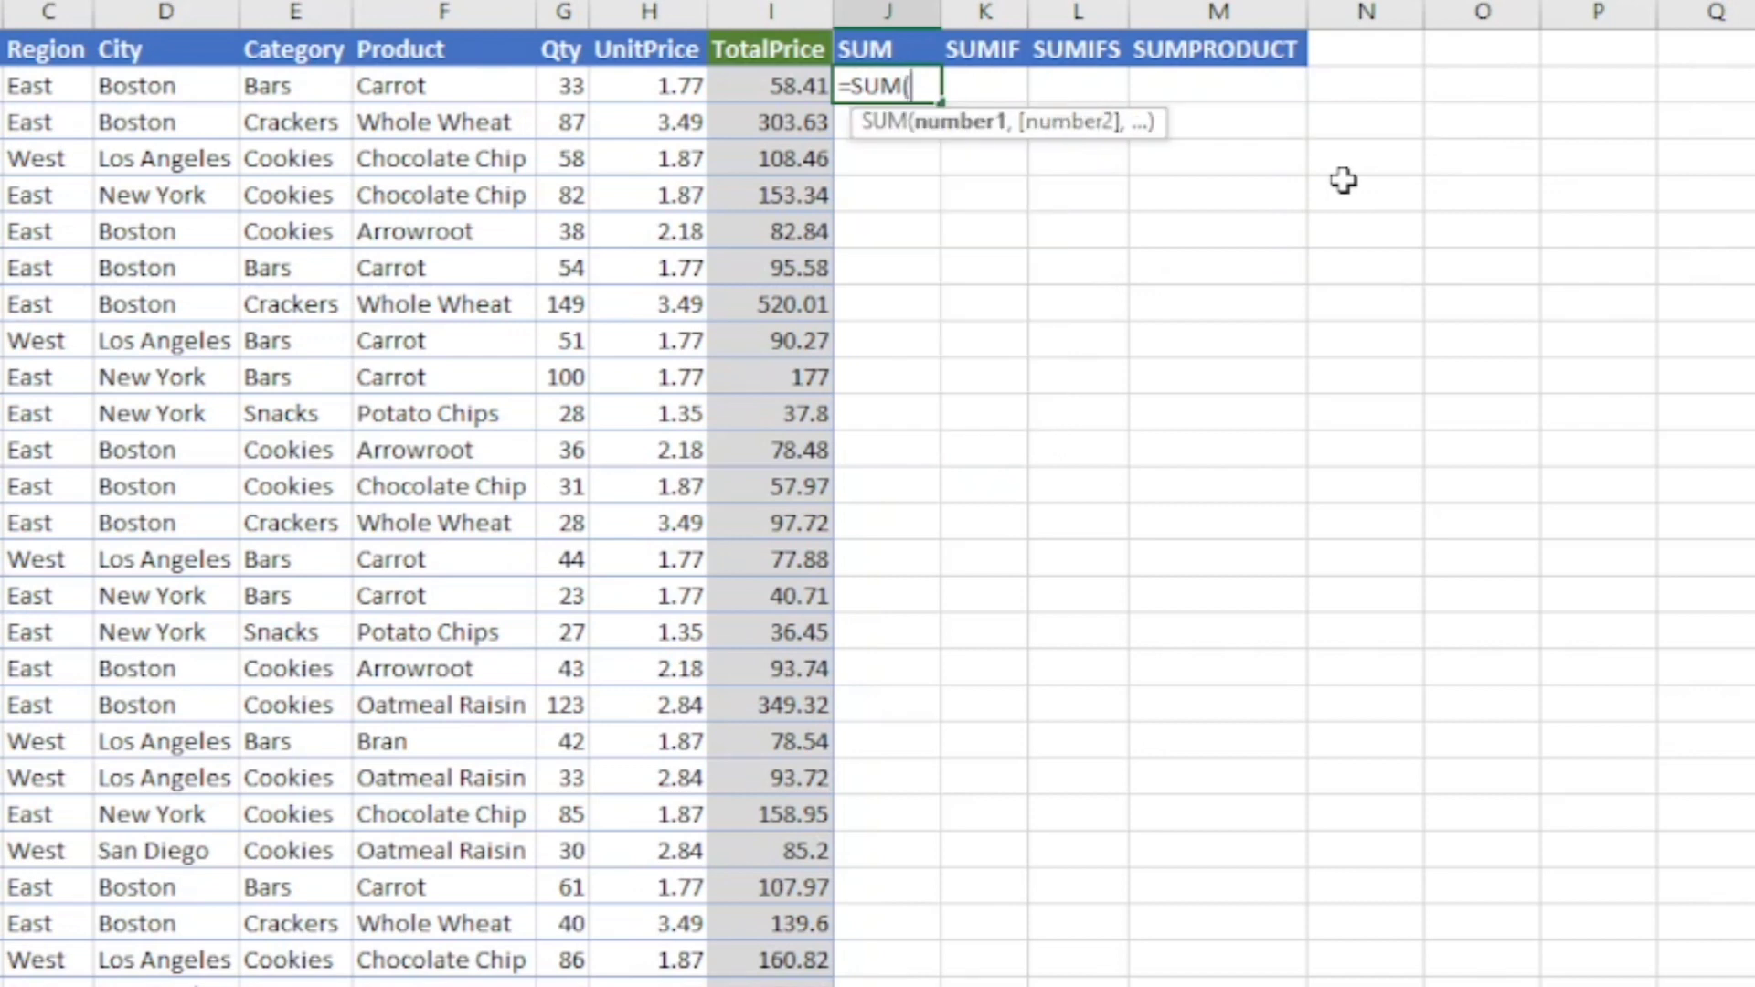
pyautogui.click(801, 93)
pyautogui.click(803, 11)
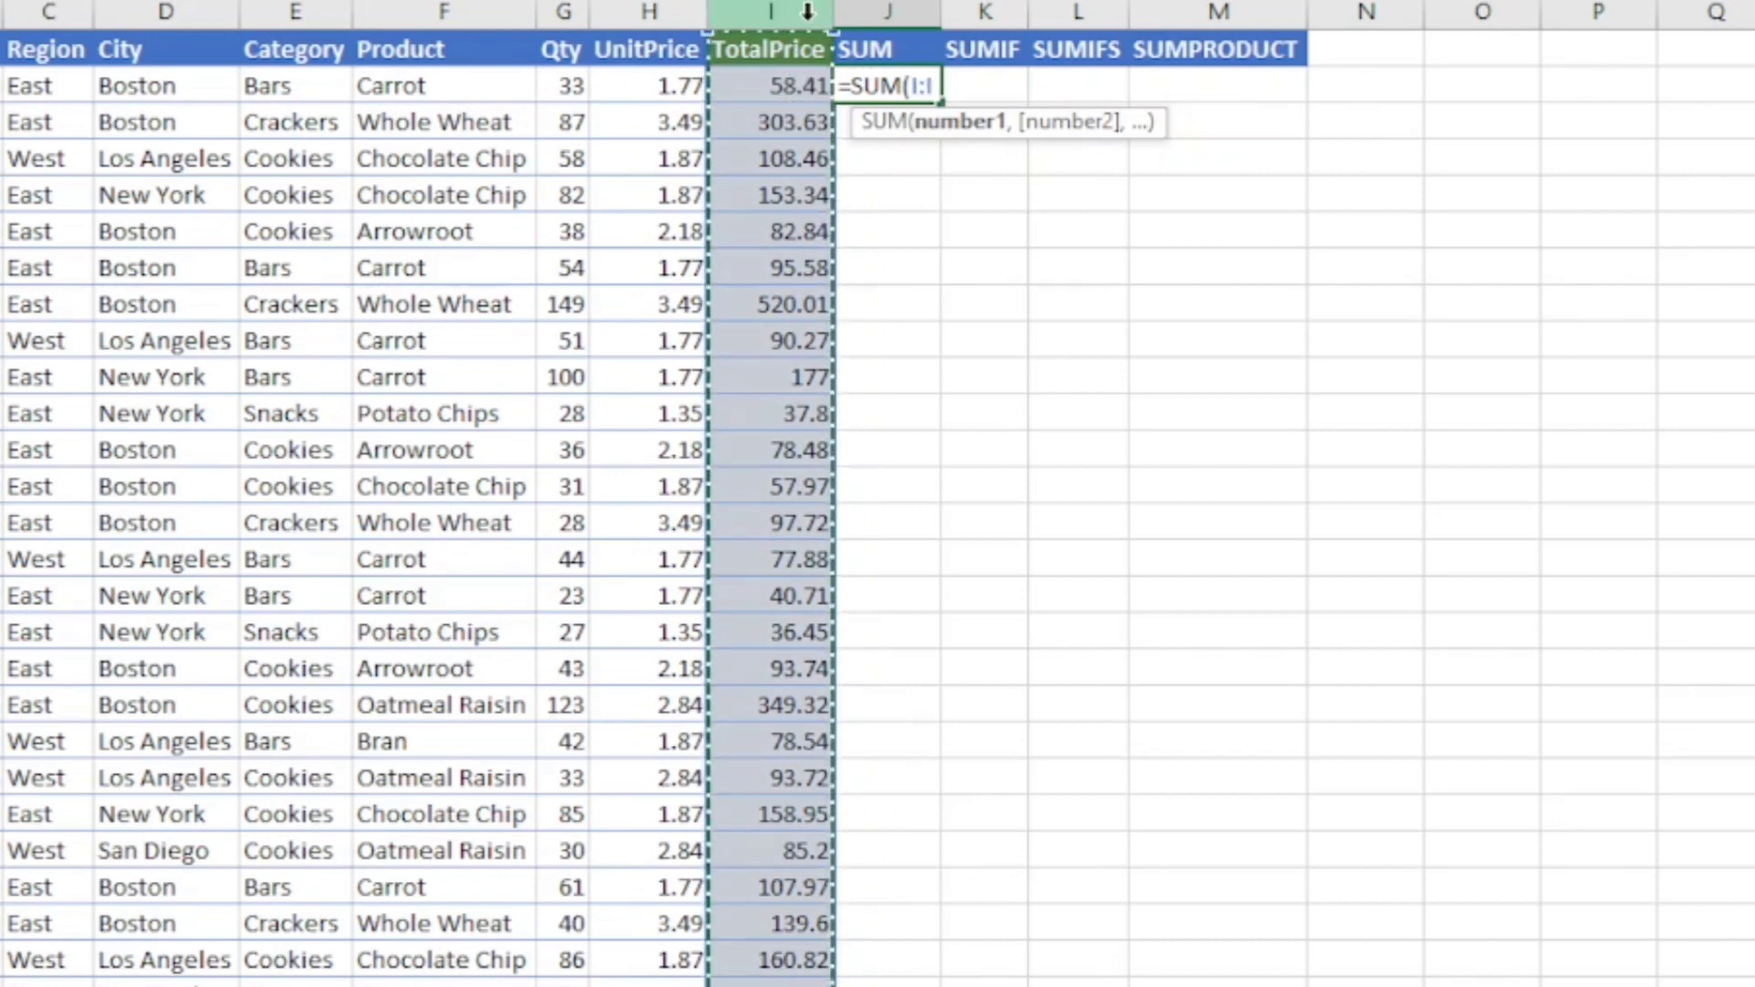
pyautogui.write(')')
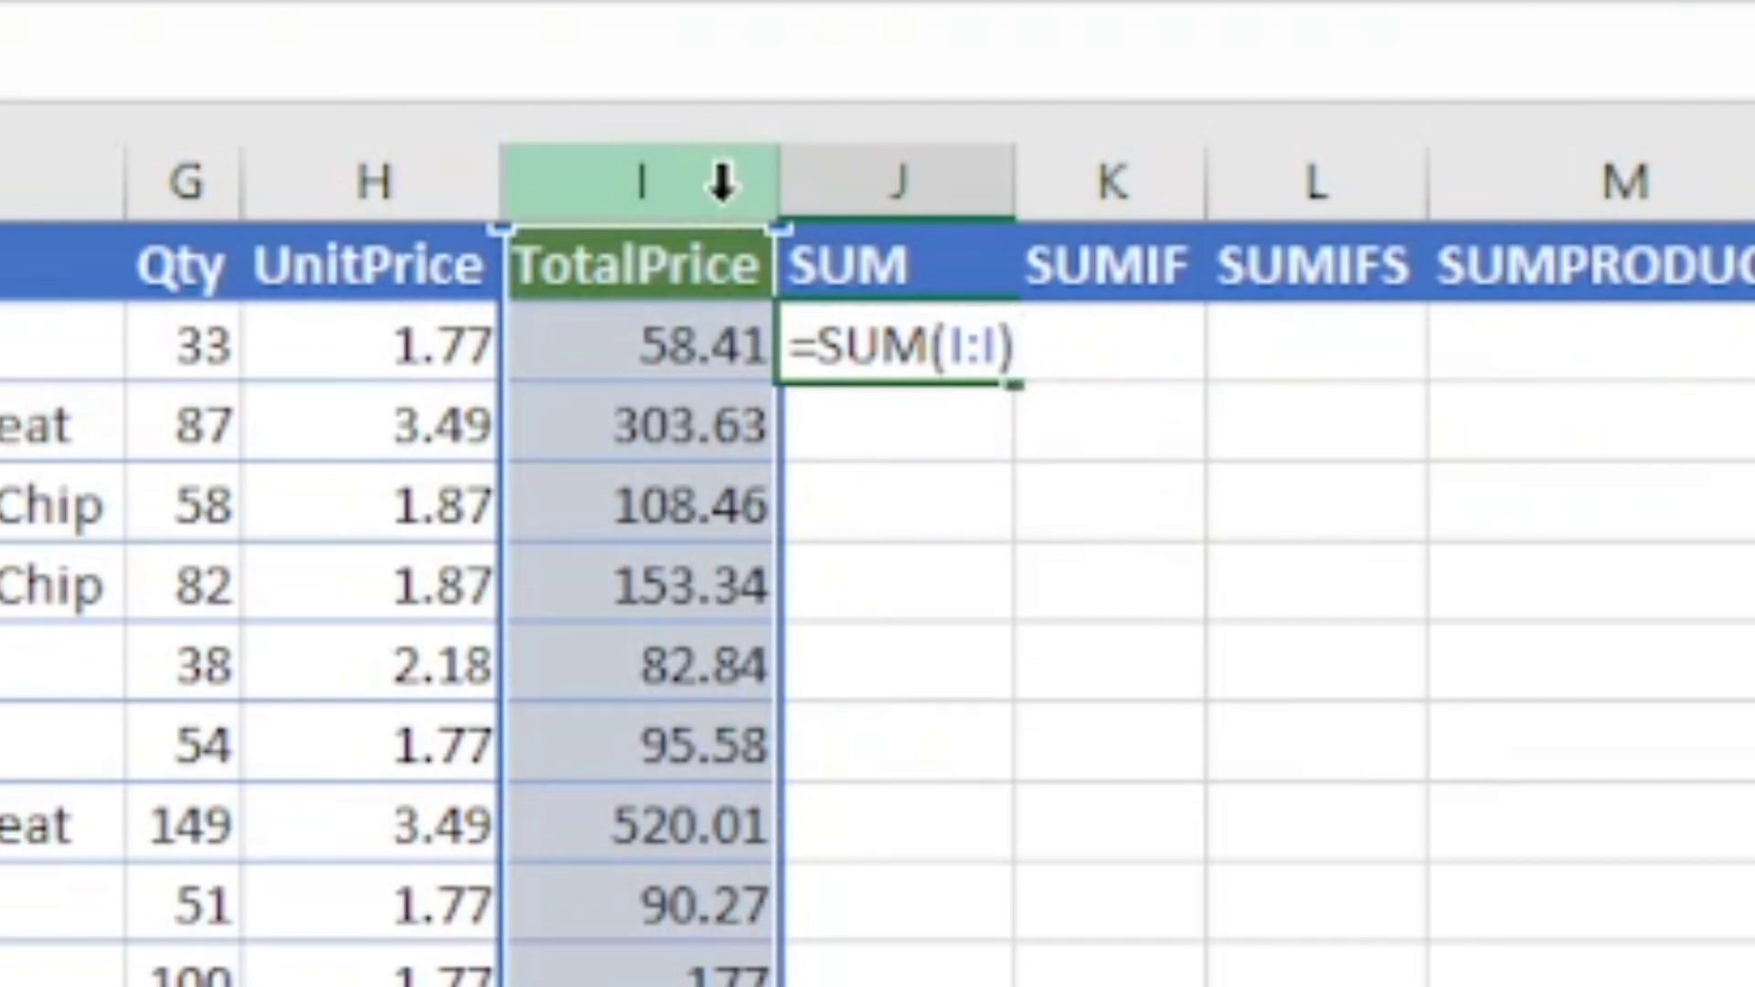
pyautogui.press('Return')
pyautogui.press('Up')
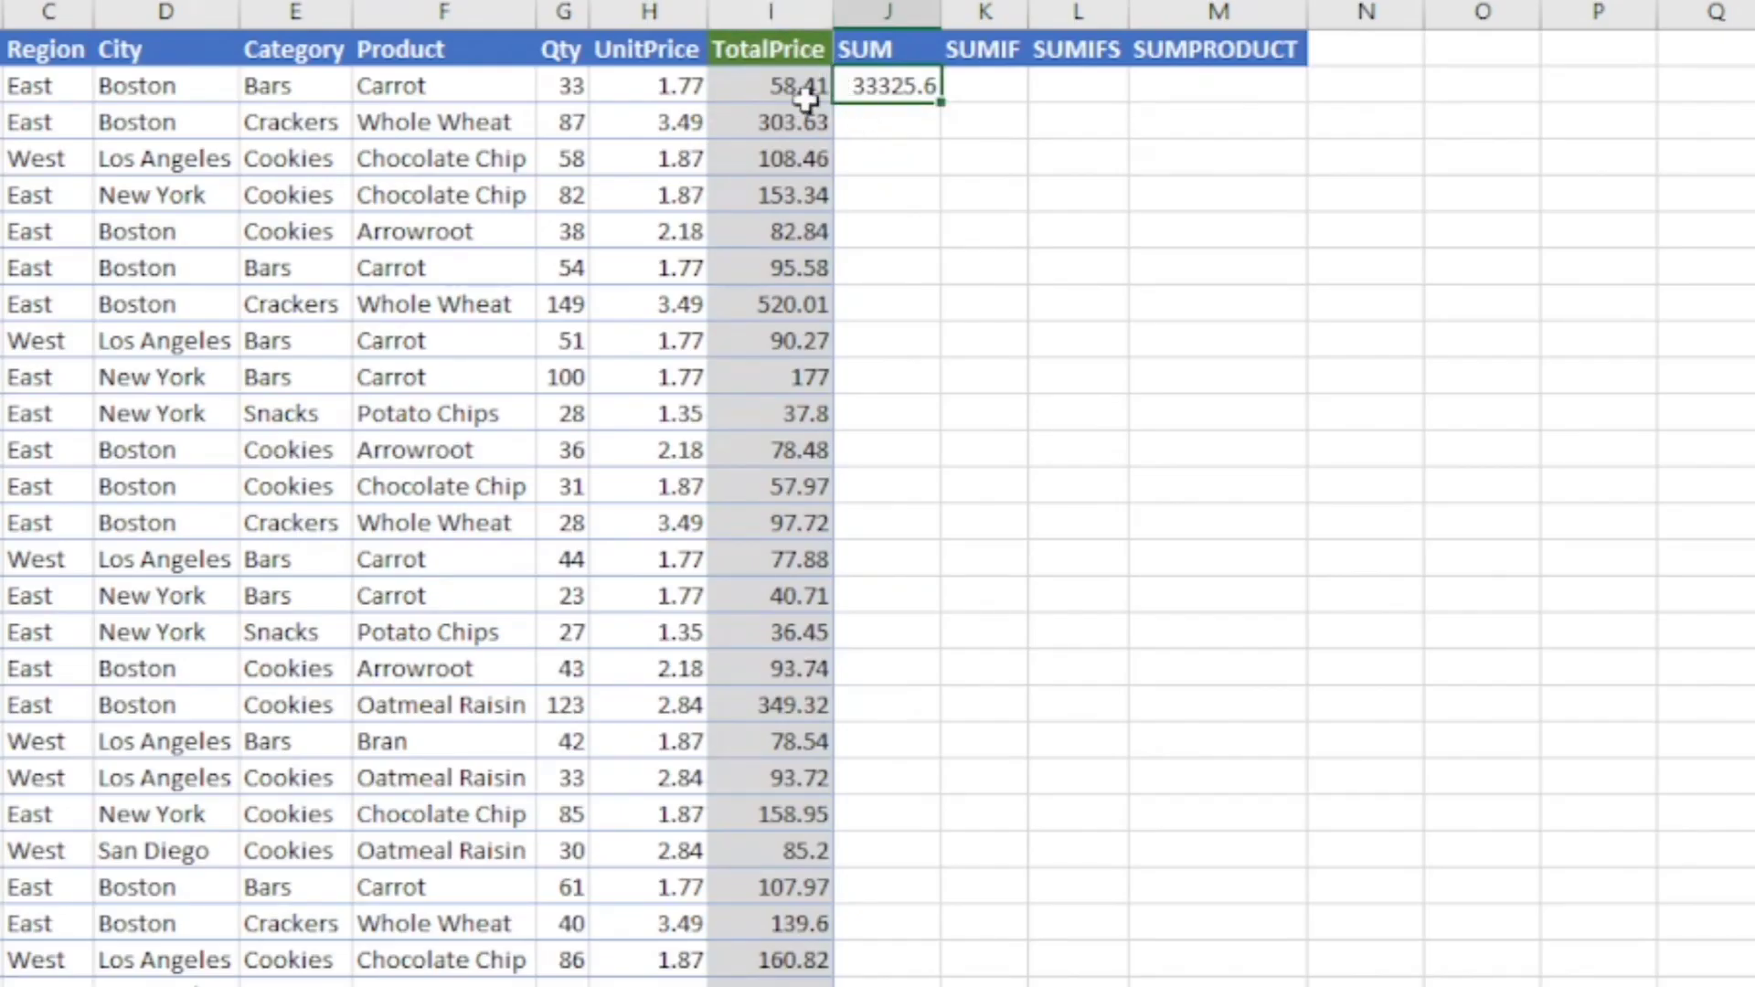
# Start a SUMIF formula in K2 with the City column as its absolute range $D:$D
pyautogui.click(998, 91)
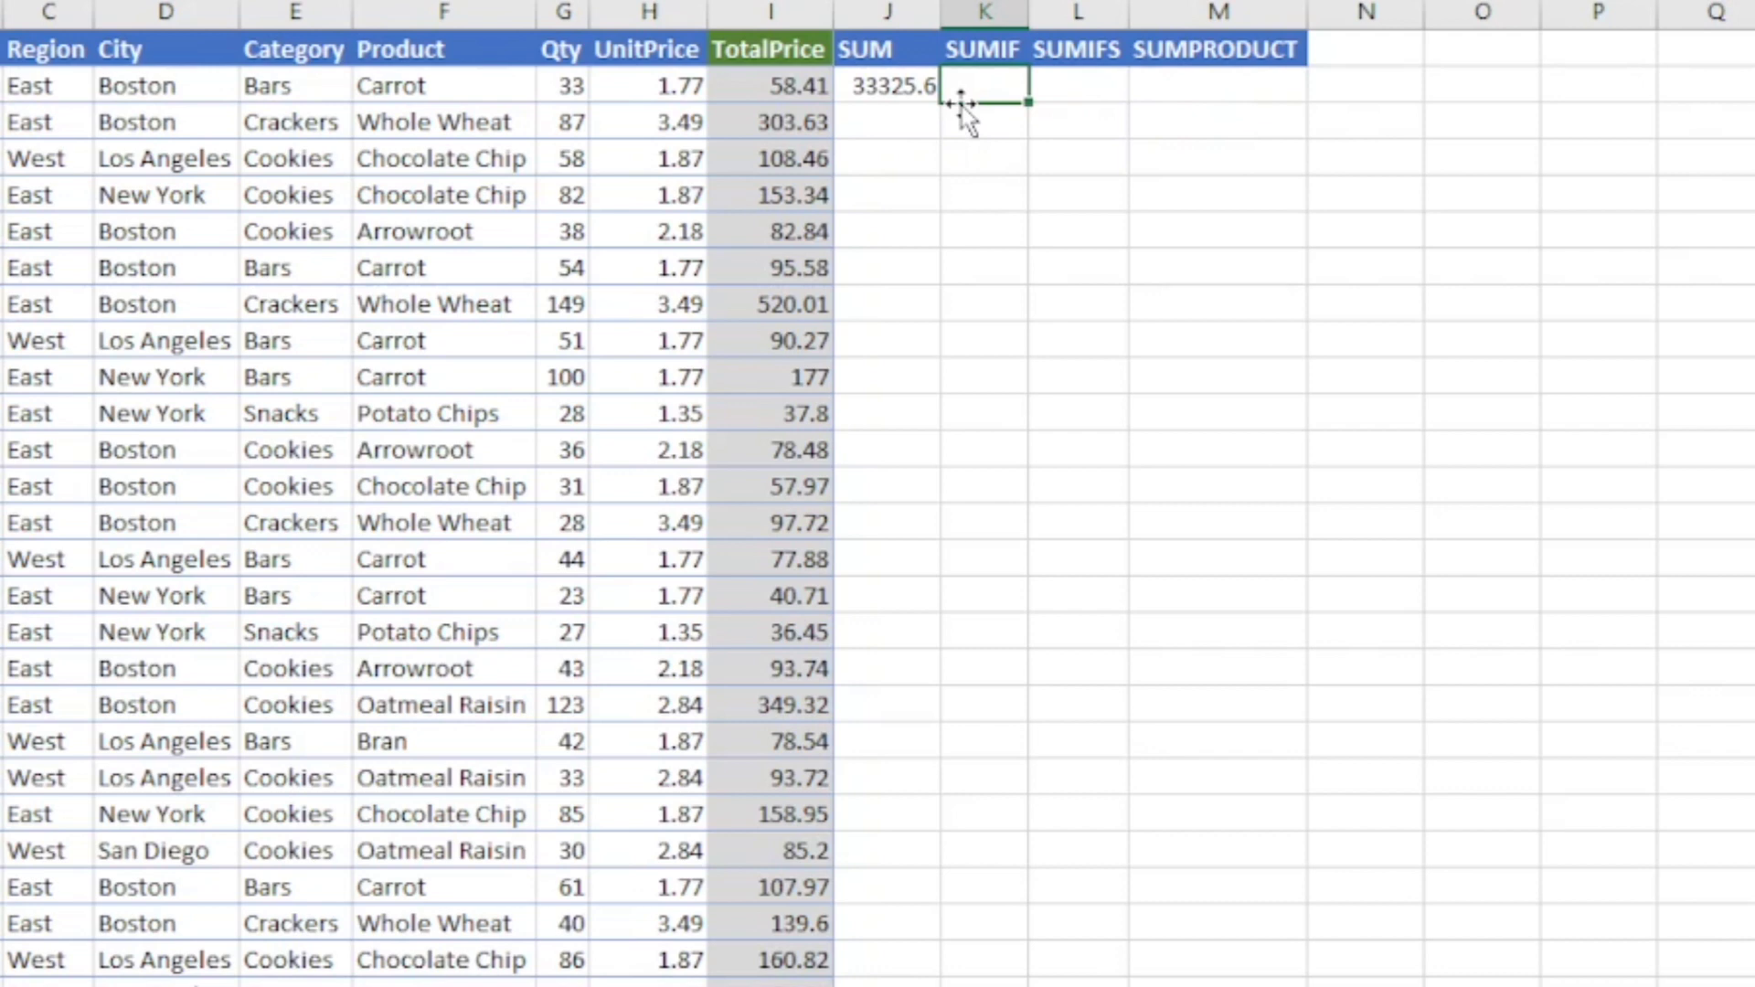
pyautogui.write('=sum')
pyautogui.press('Down')
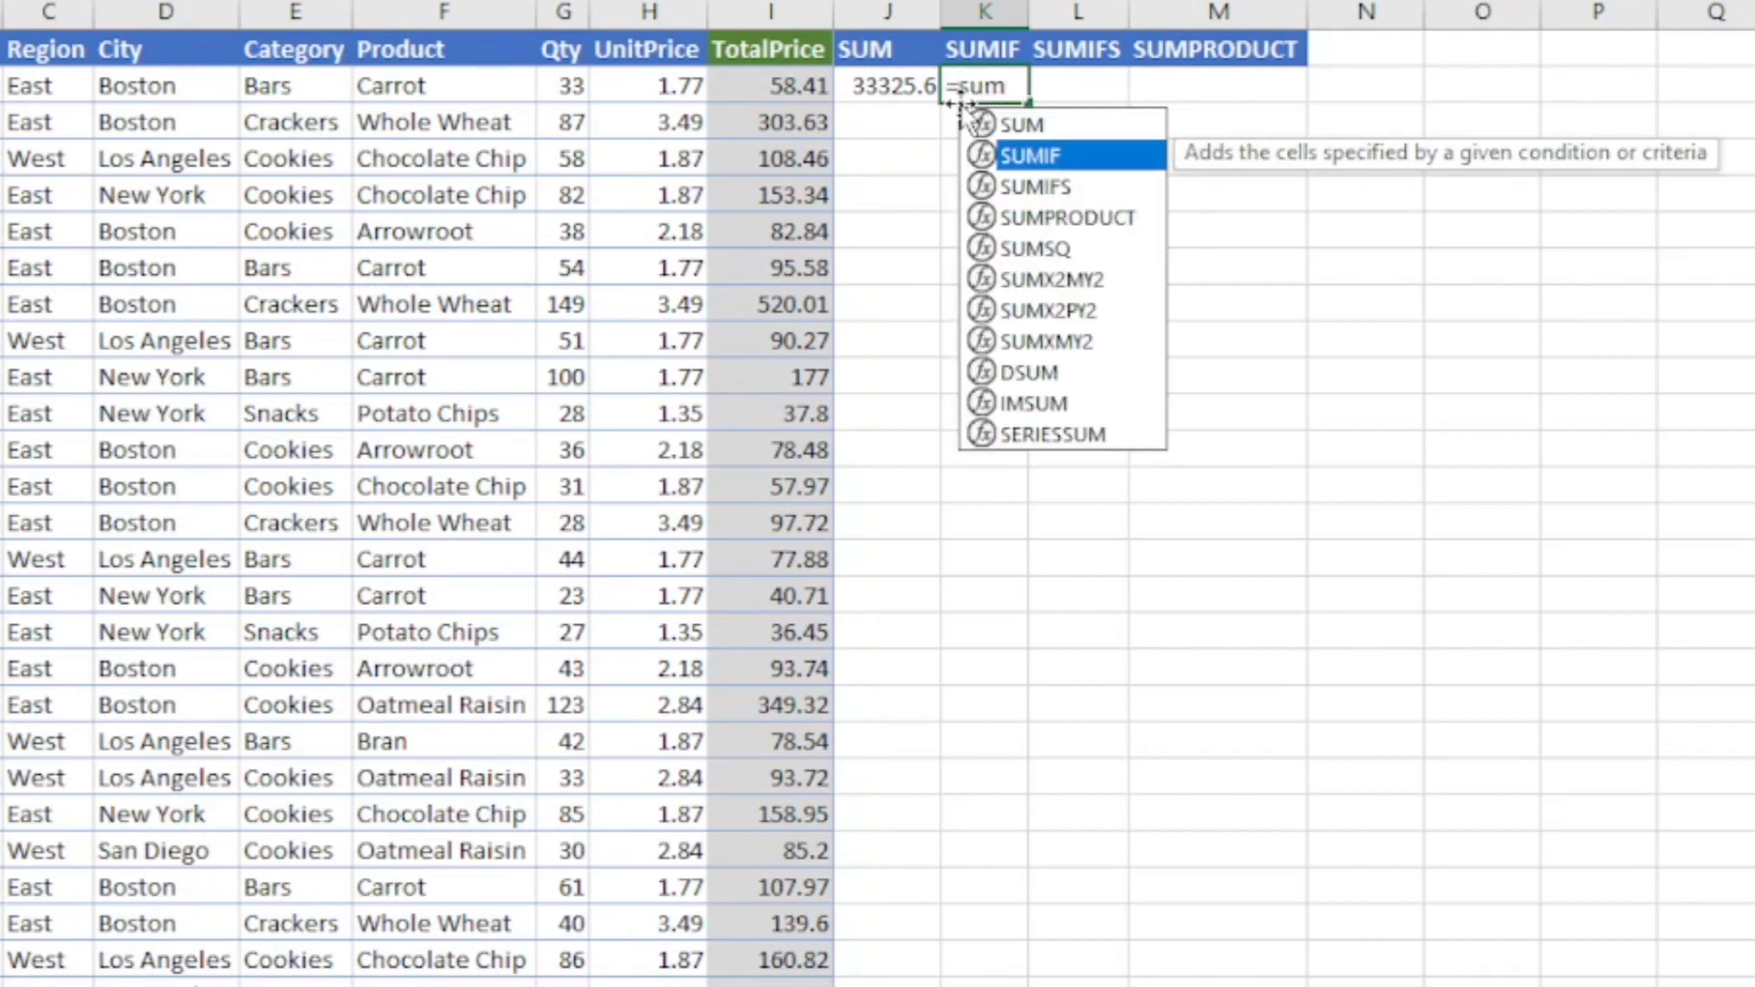
pyautogui.press('Down')
pyautogui.press('Up')
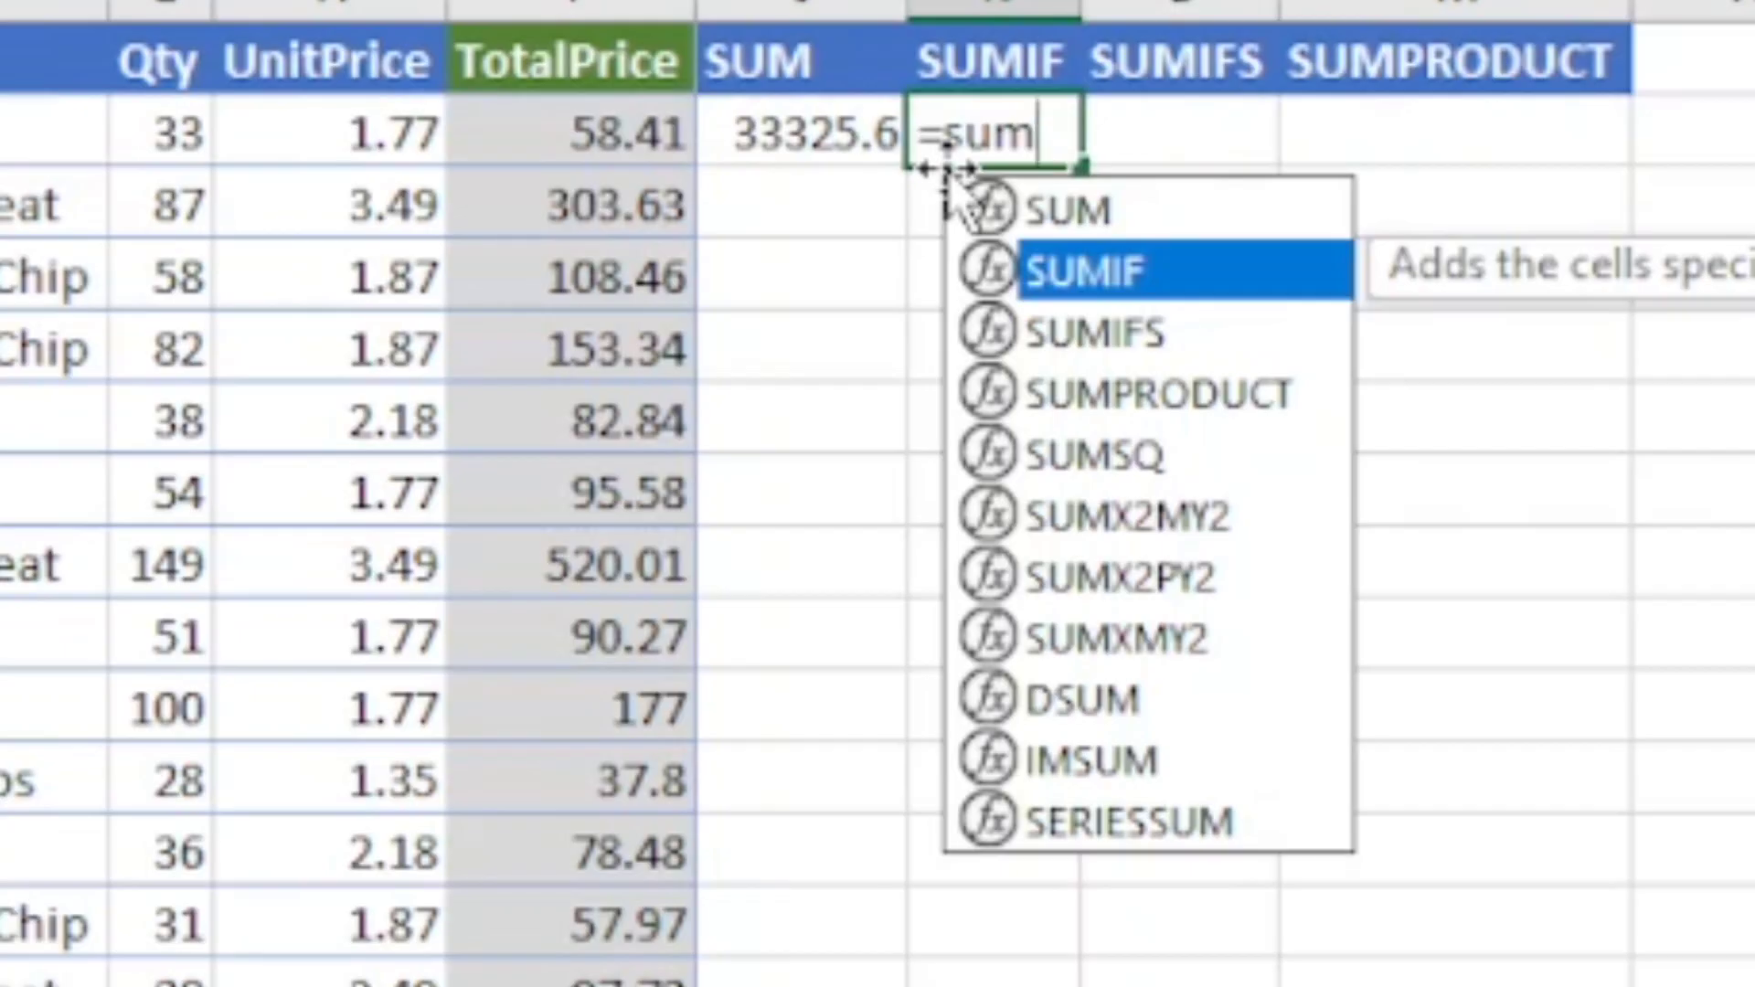
pyautogui.press('Tab')
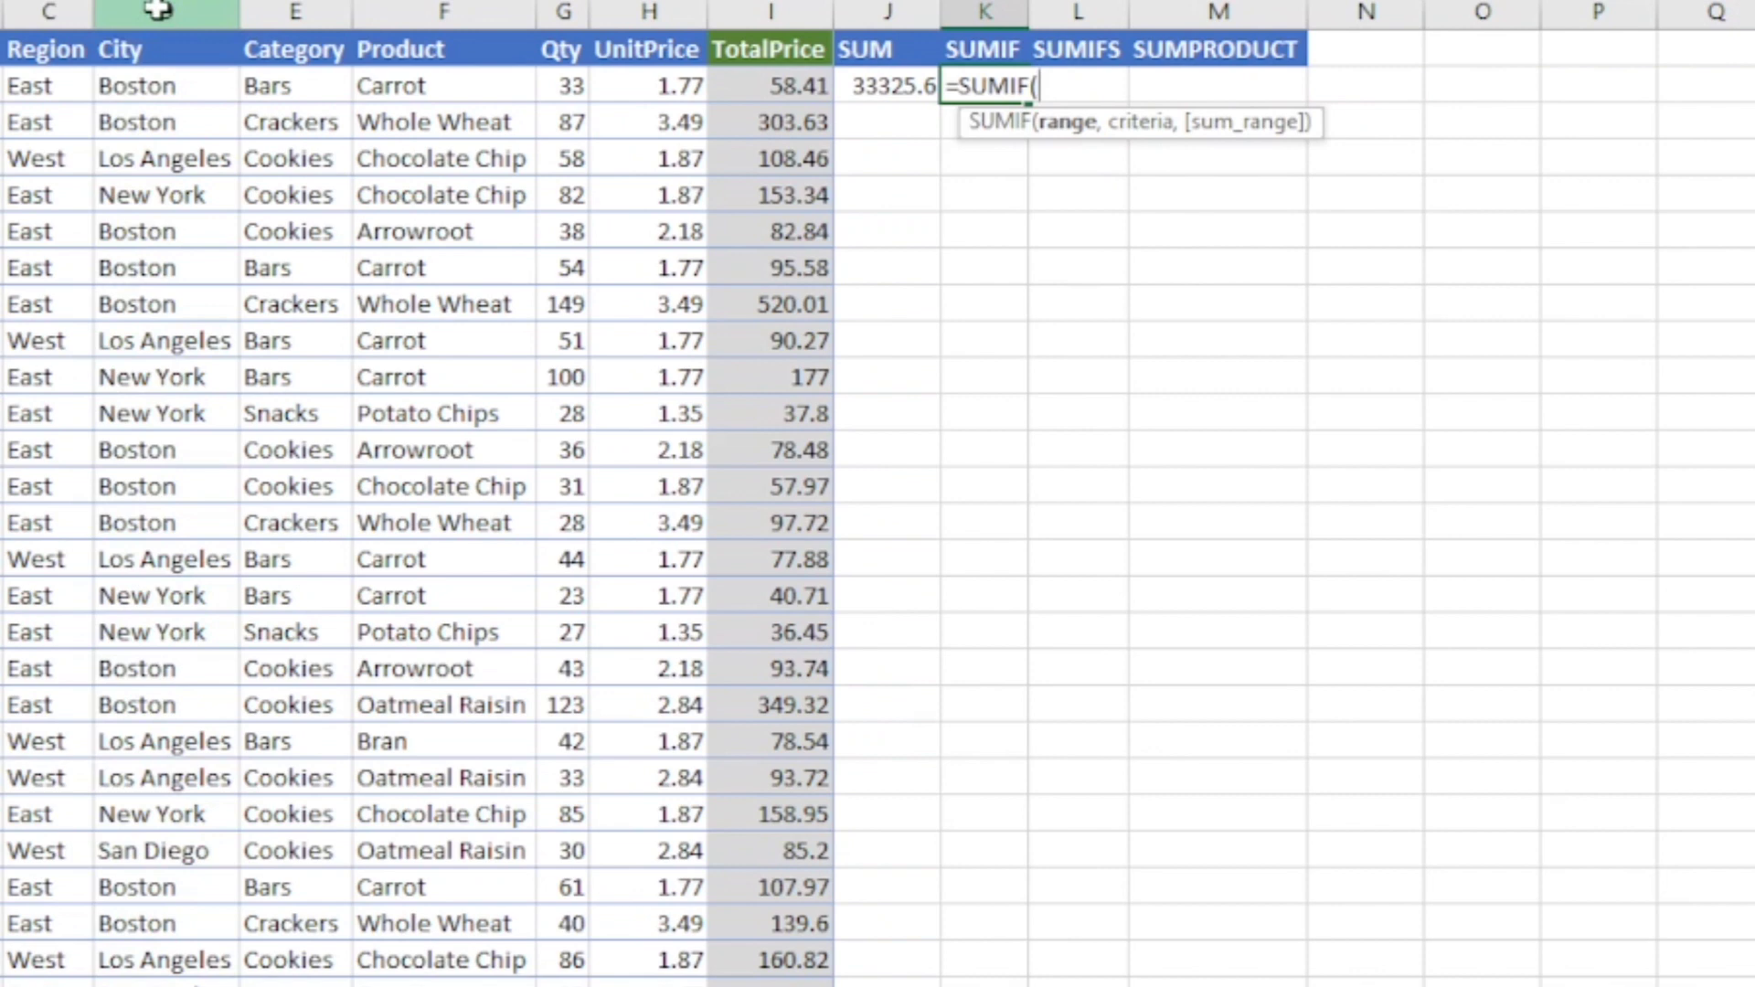
pyautogui.click(158, 9)
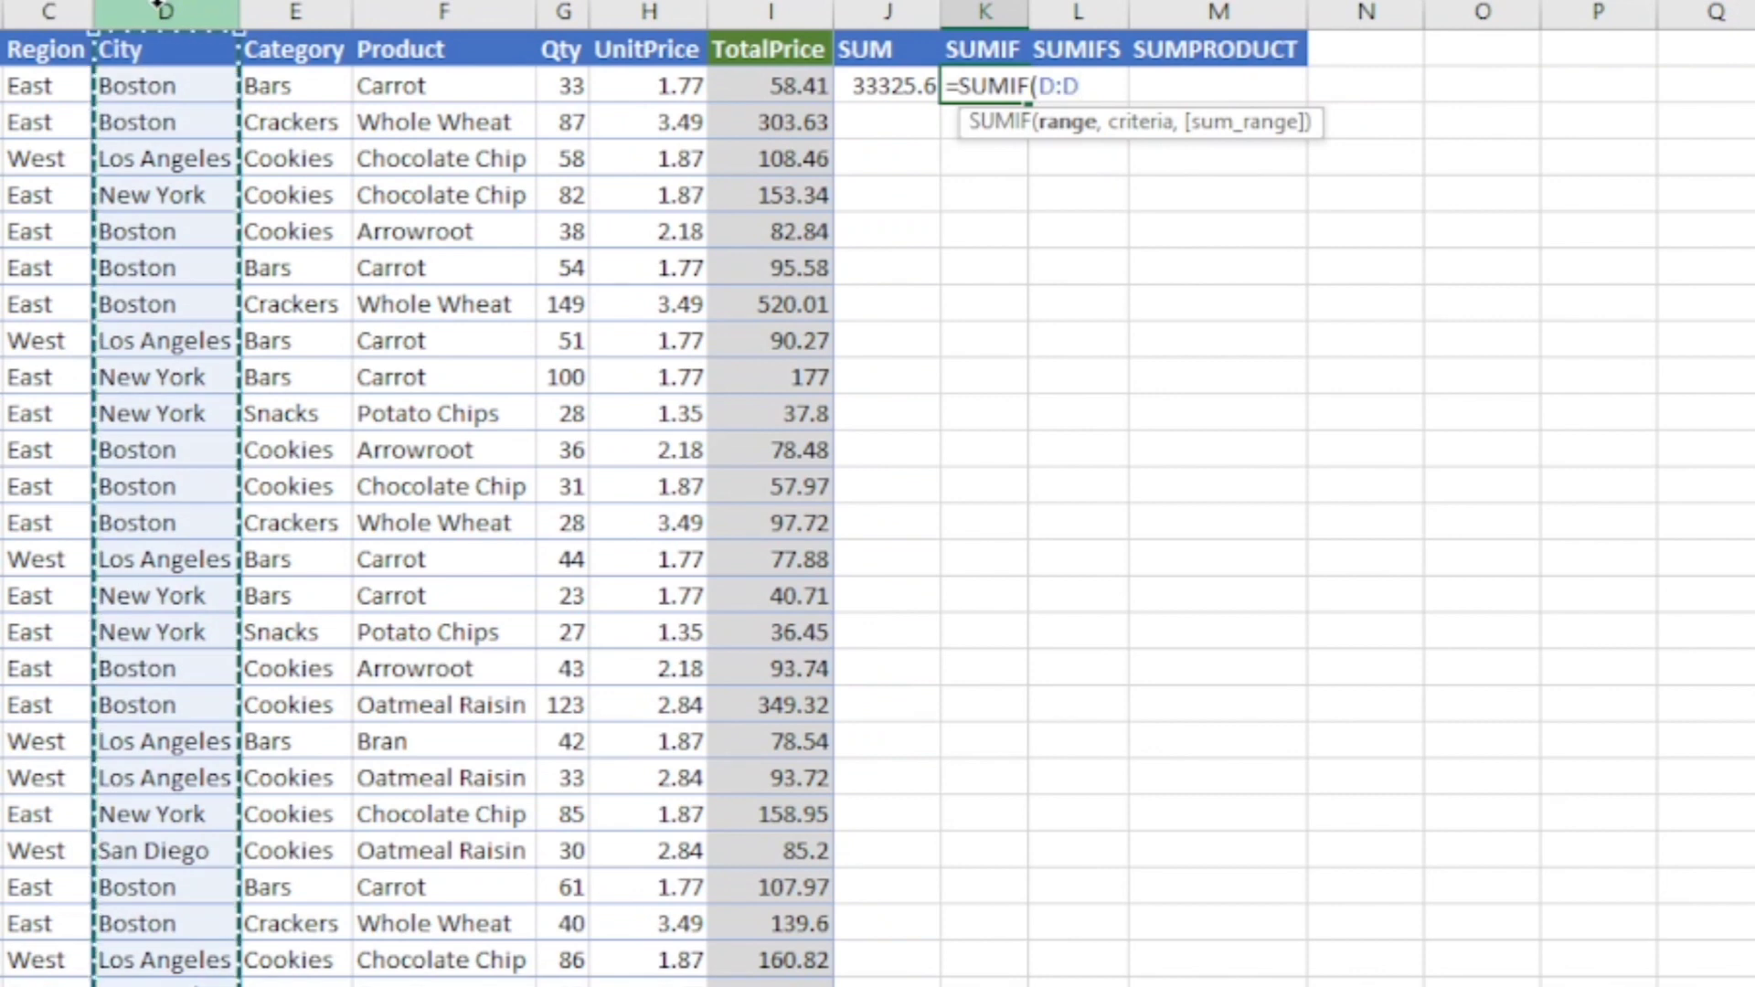
pyautogui.press('F4')
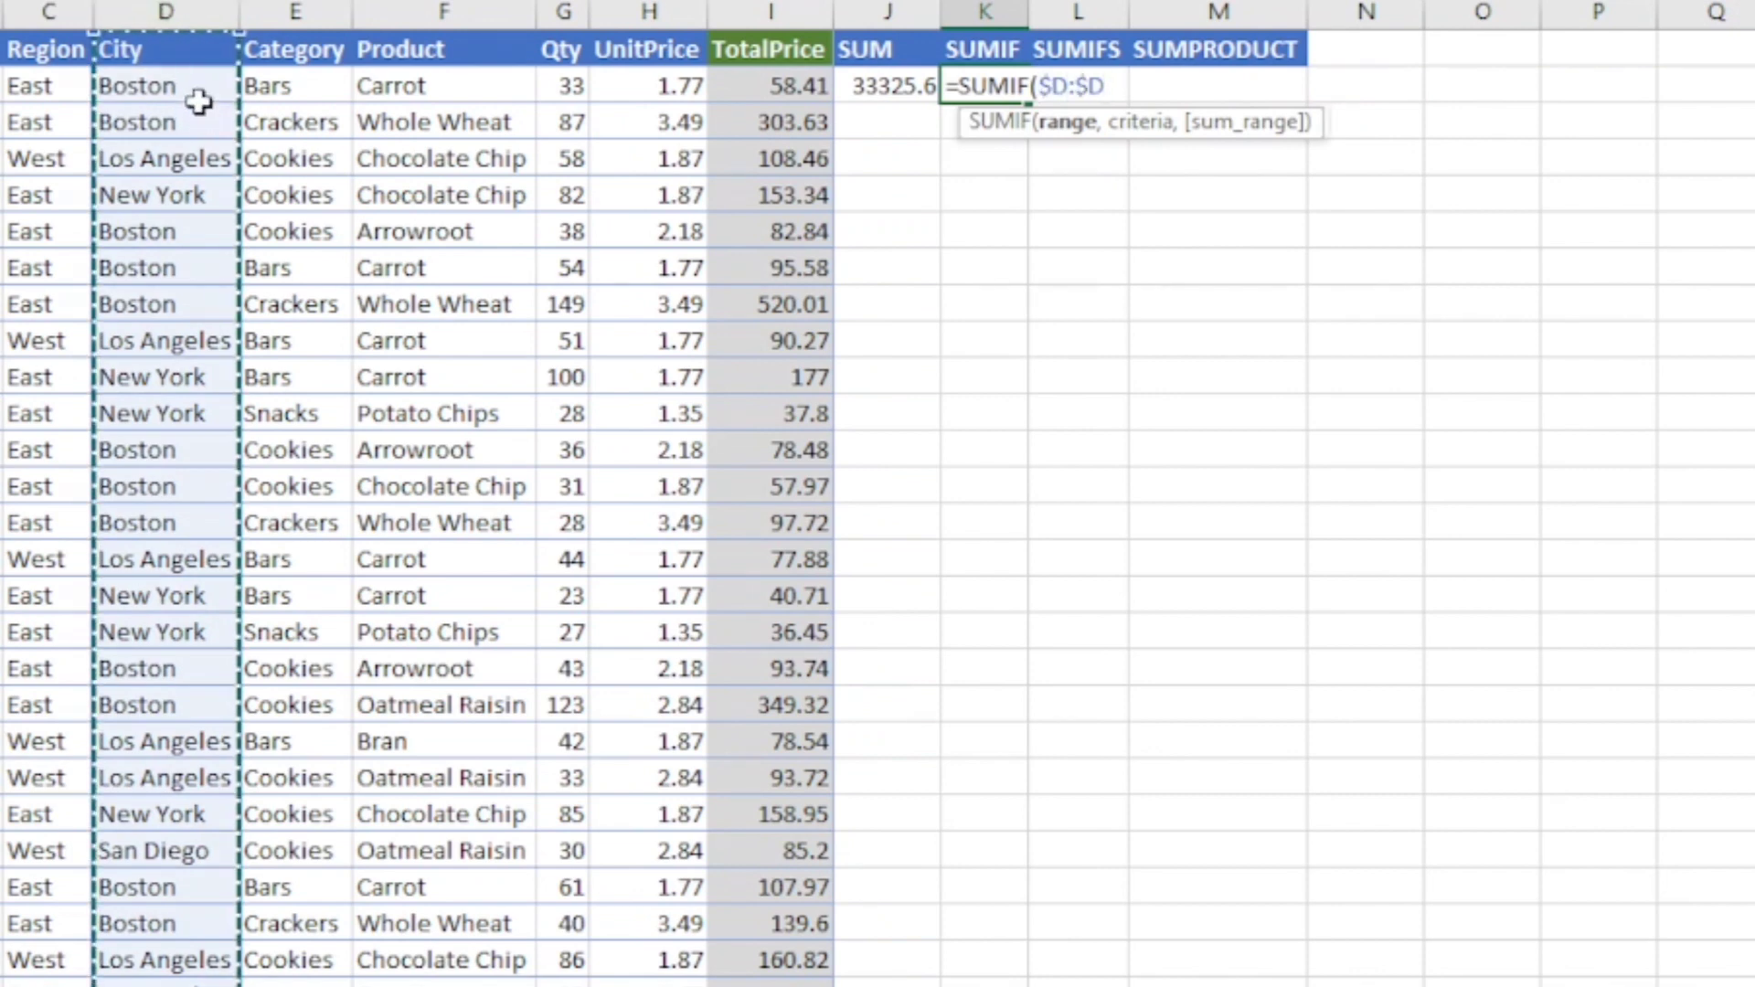
# Finish K2's SUMIF formula with D2 as criteria and column I:I as the sum range
pyautogui.write(',')
pyautogui.click(188, 101)
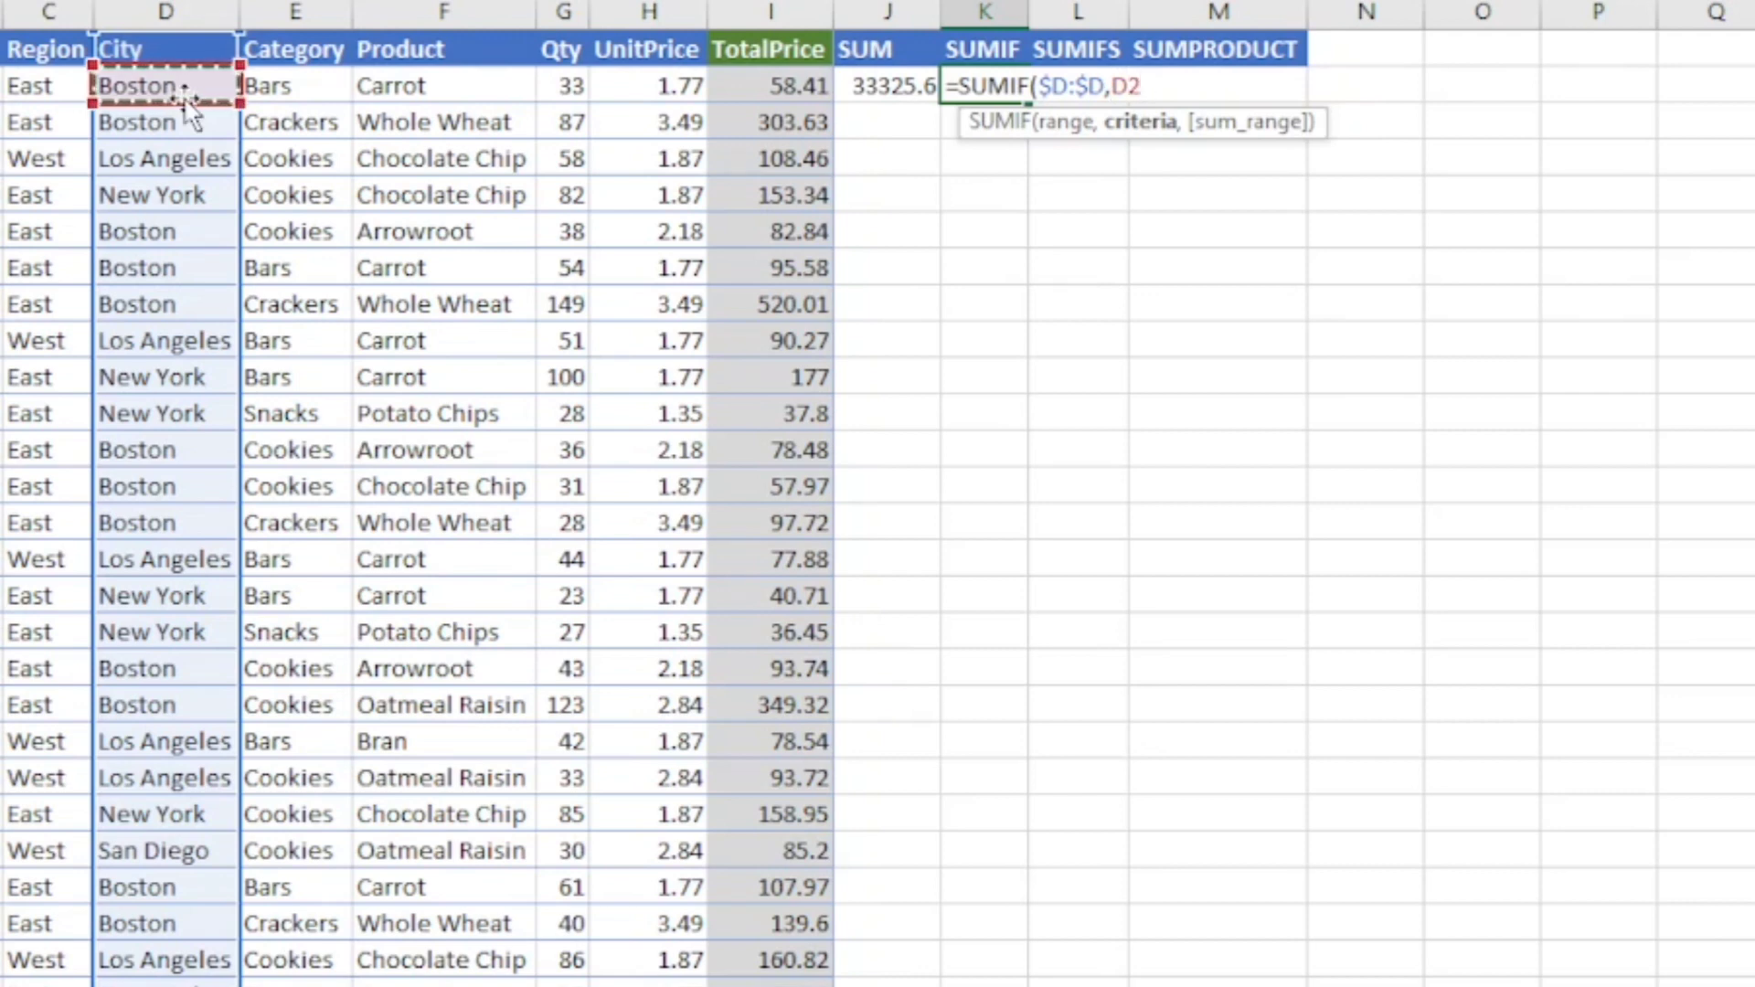
pyautogui.write(',')
pyautogui.click(776, 11)
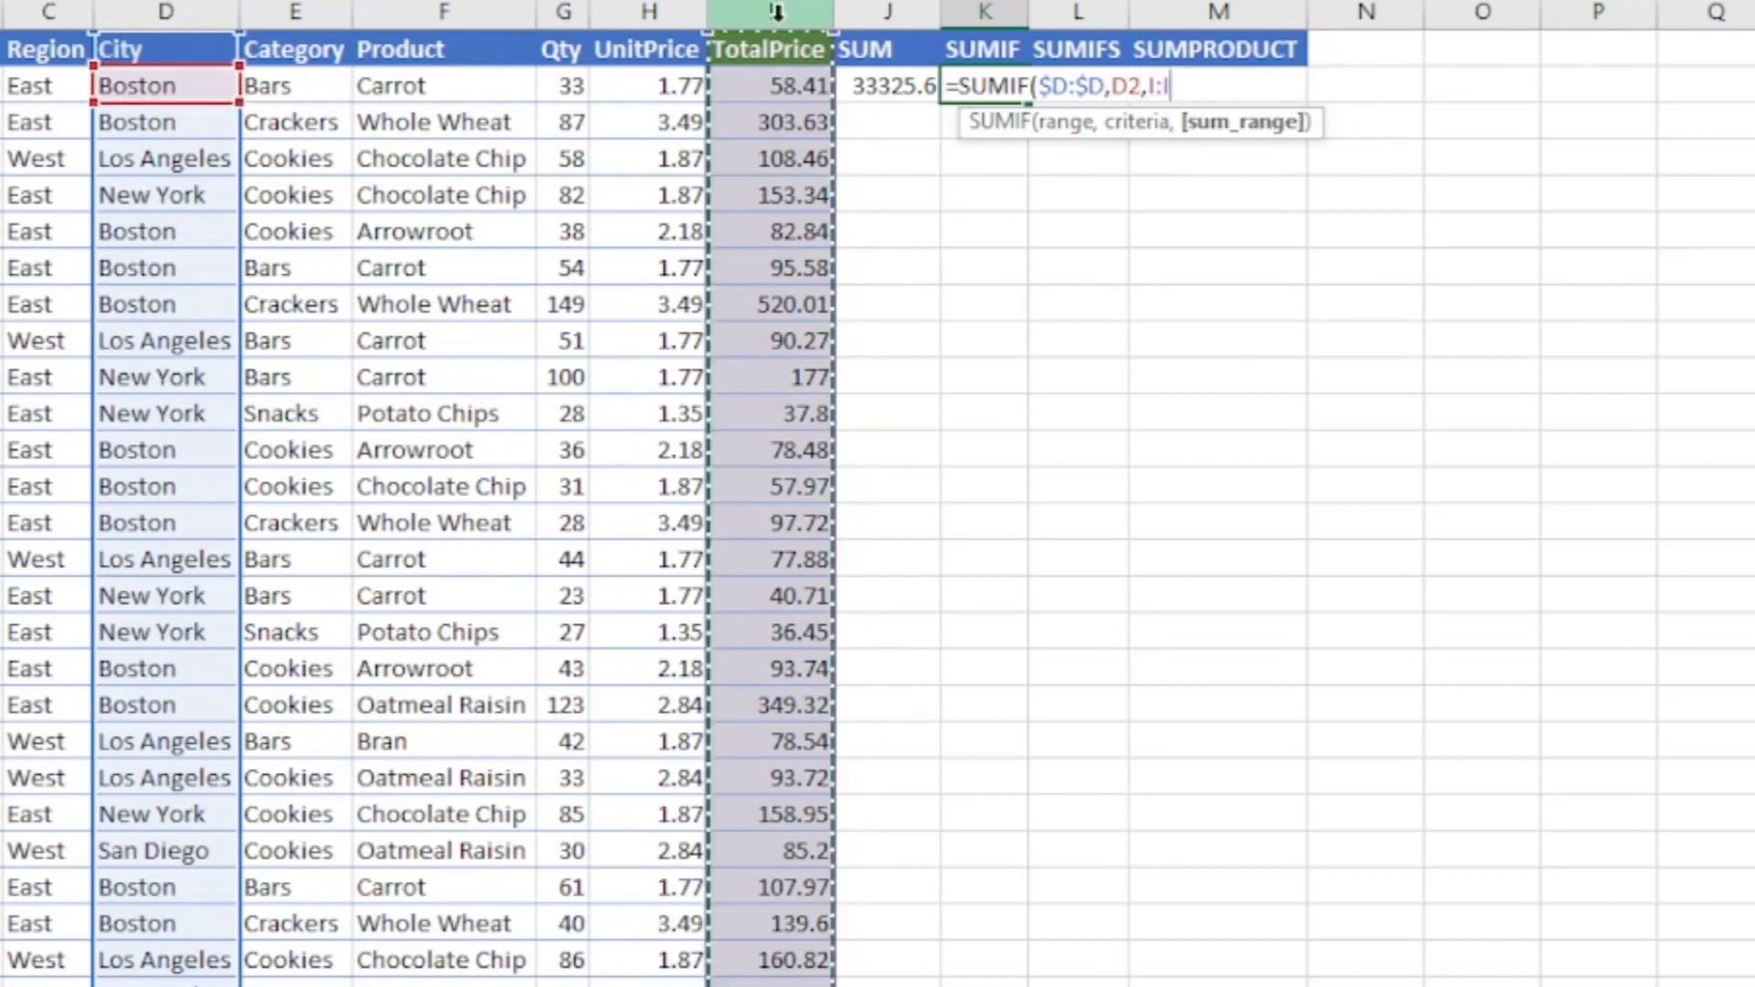
pyautogui.write(')')
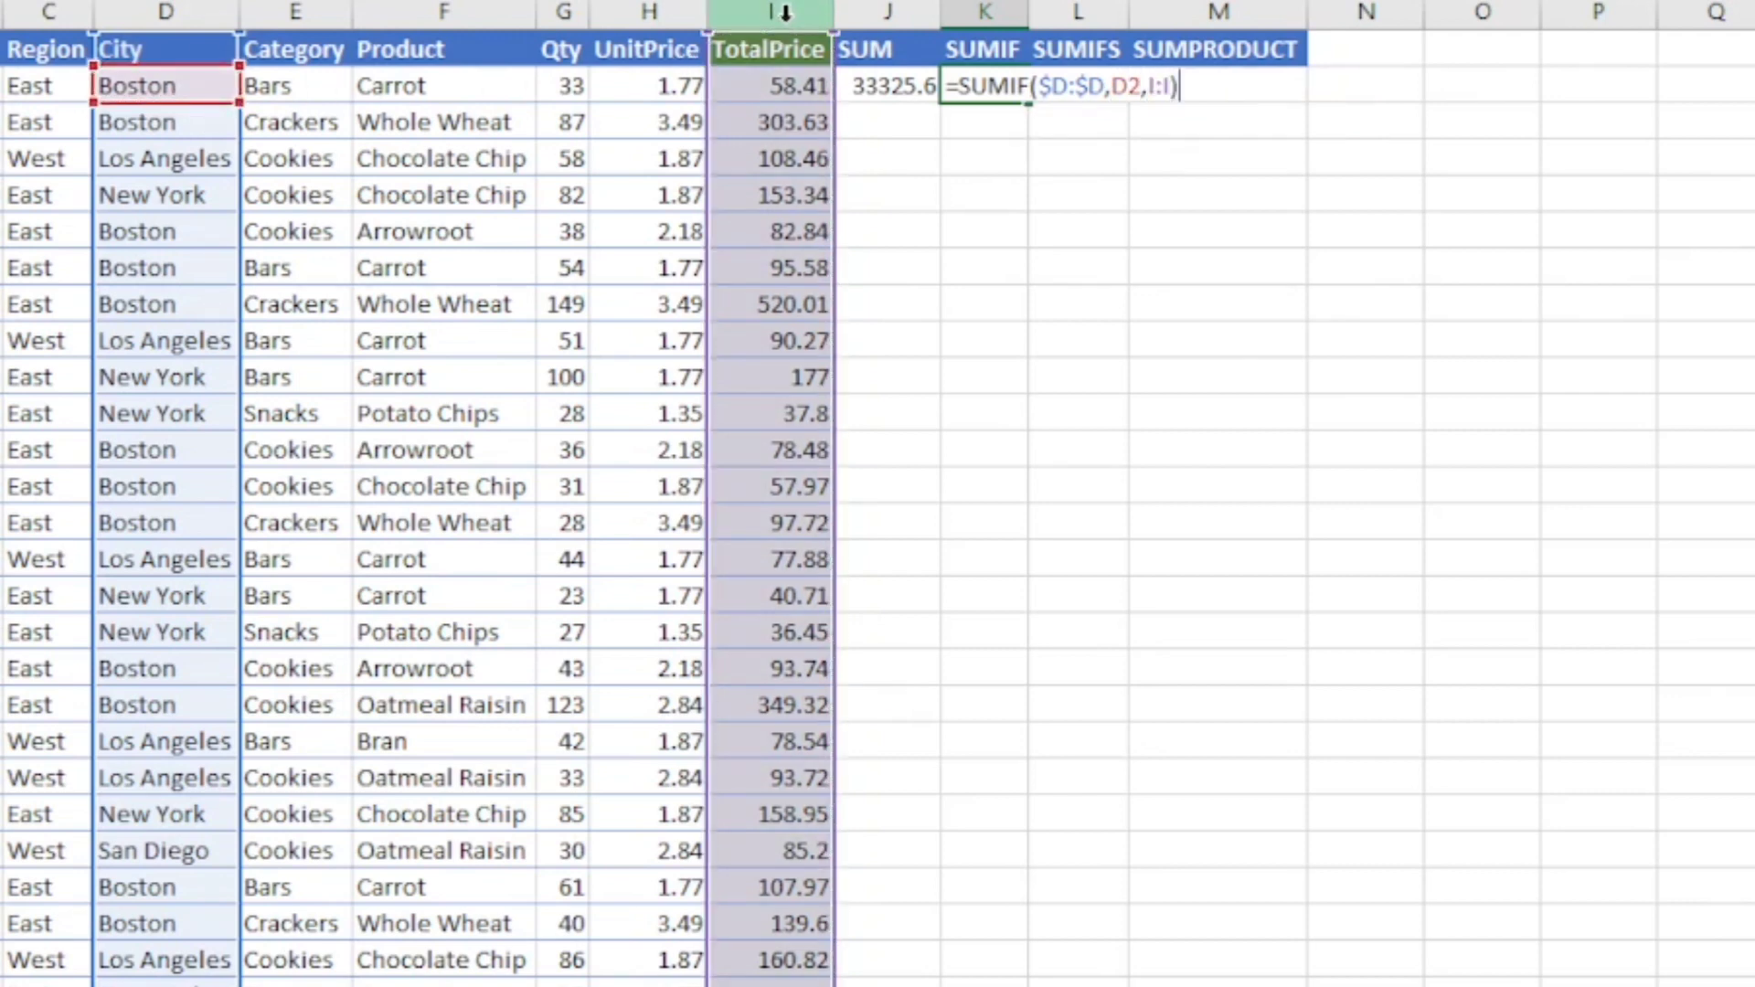
pyautogui.press('BackSpace')
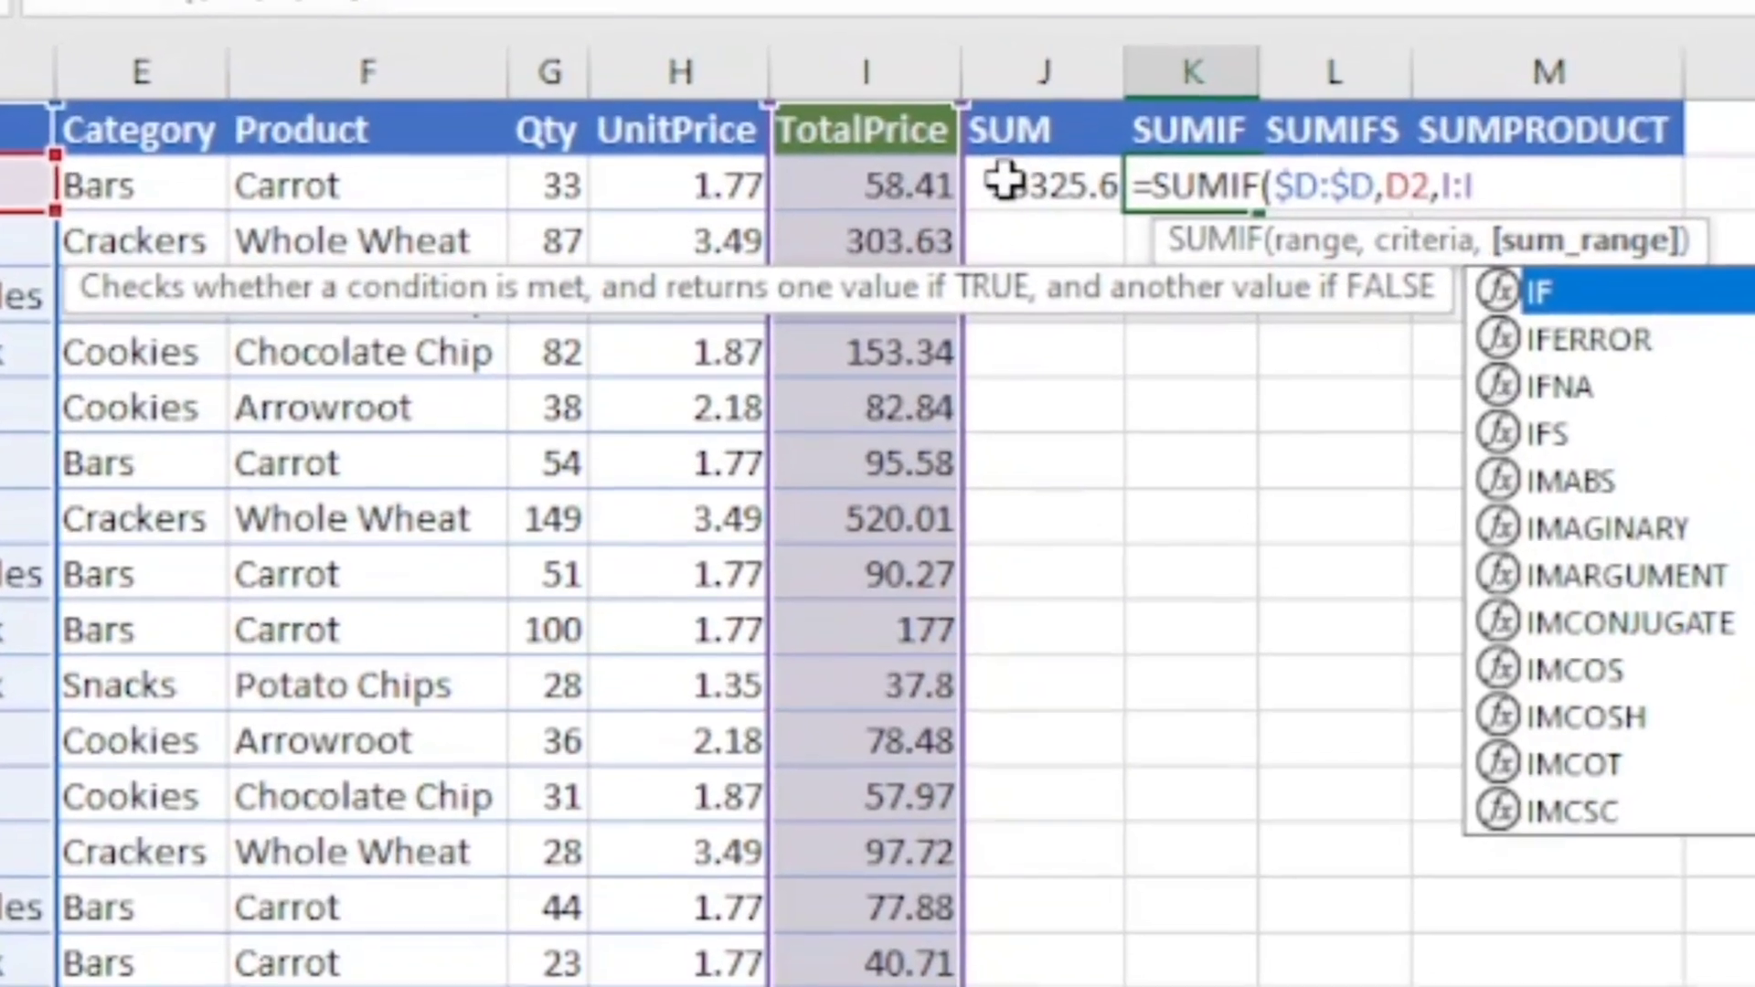
pyautogui.write(')')
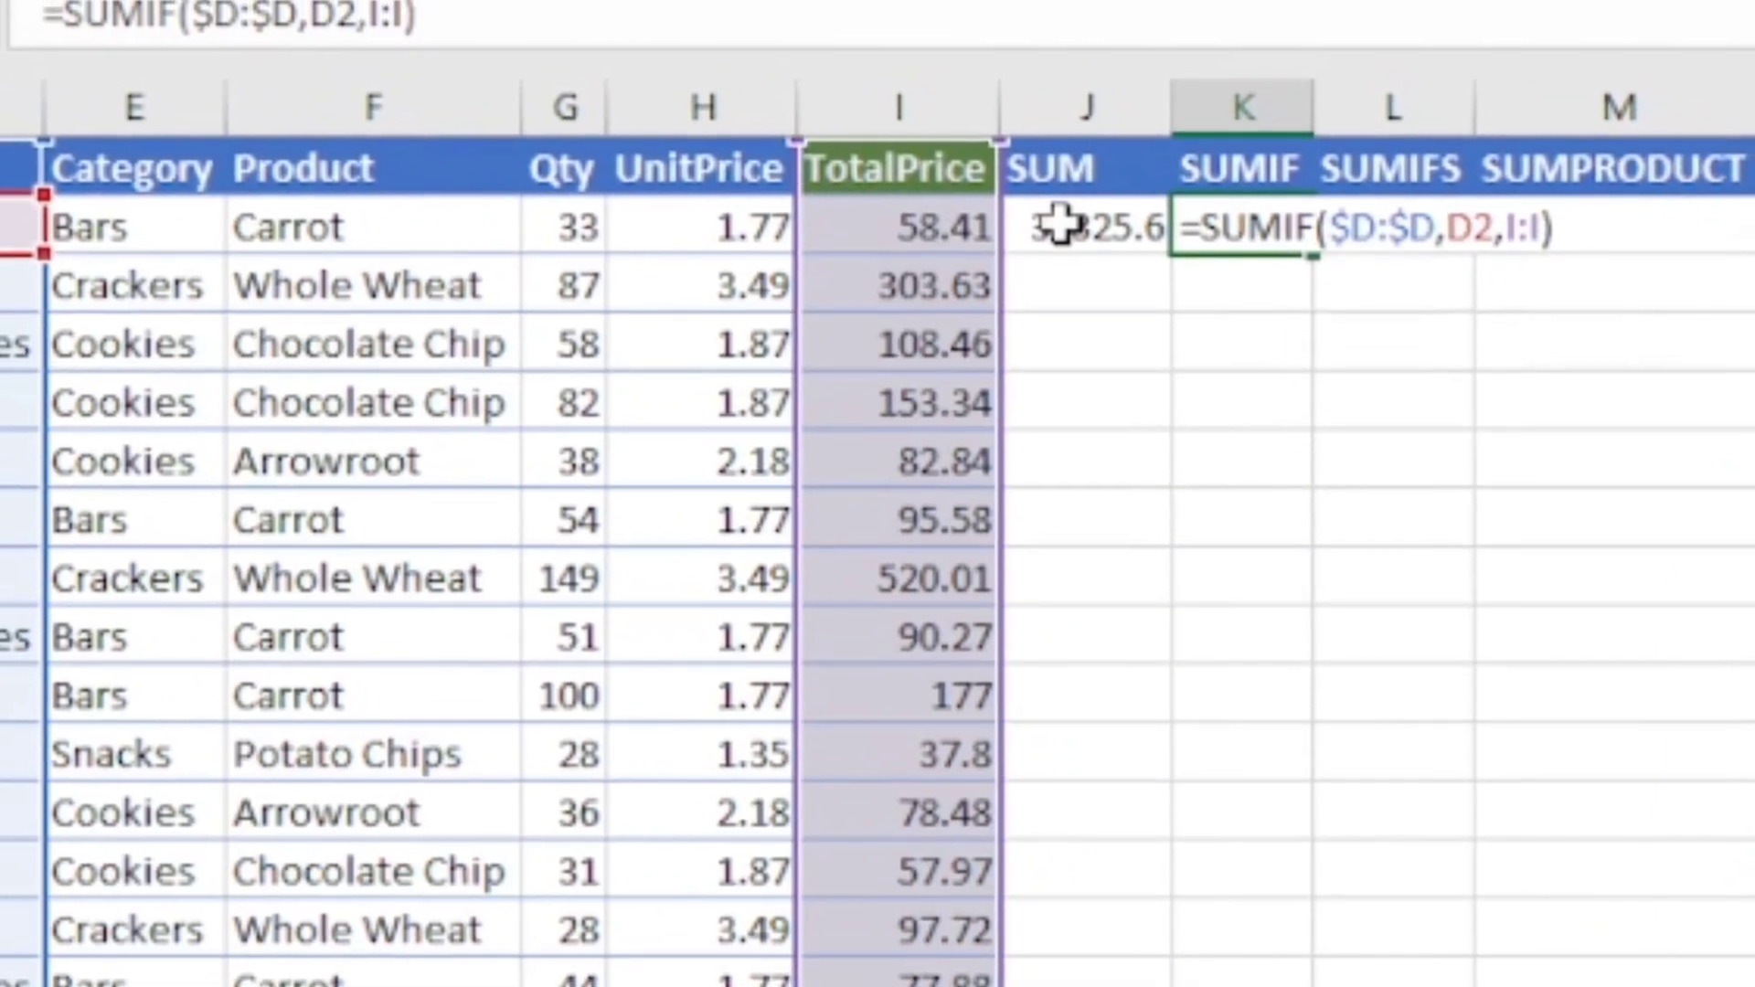
pyautogui.press('Return')
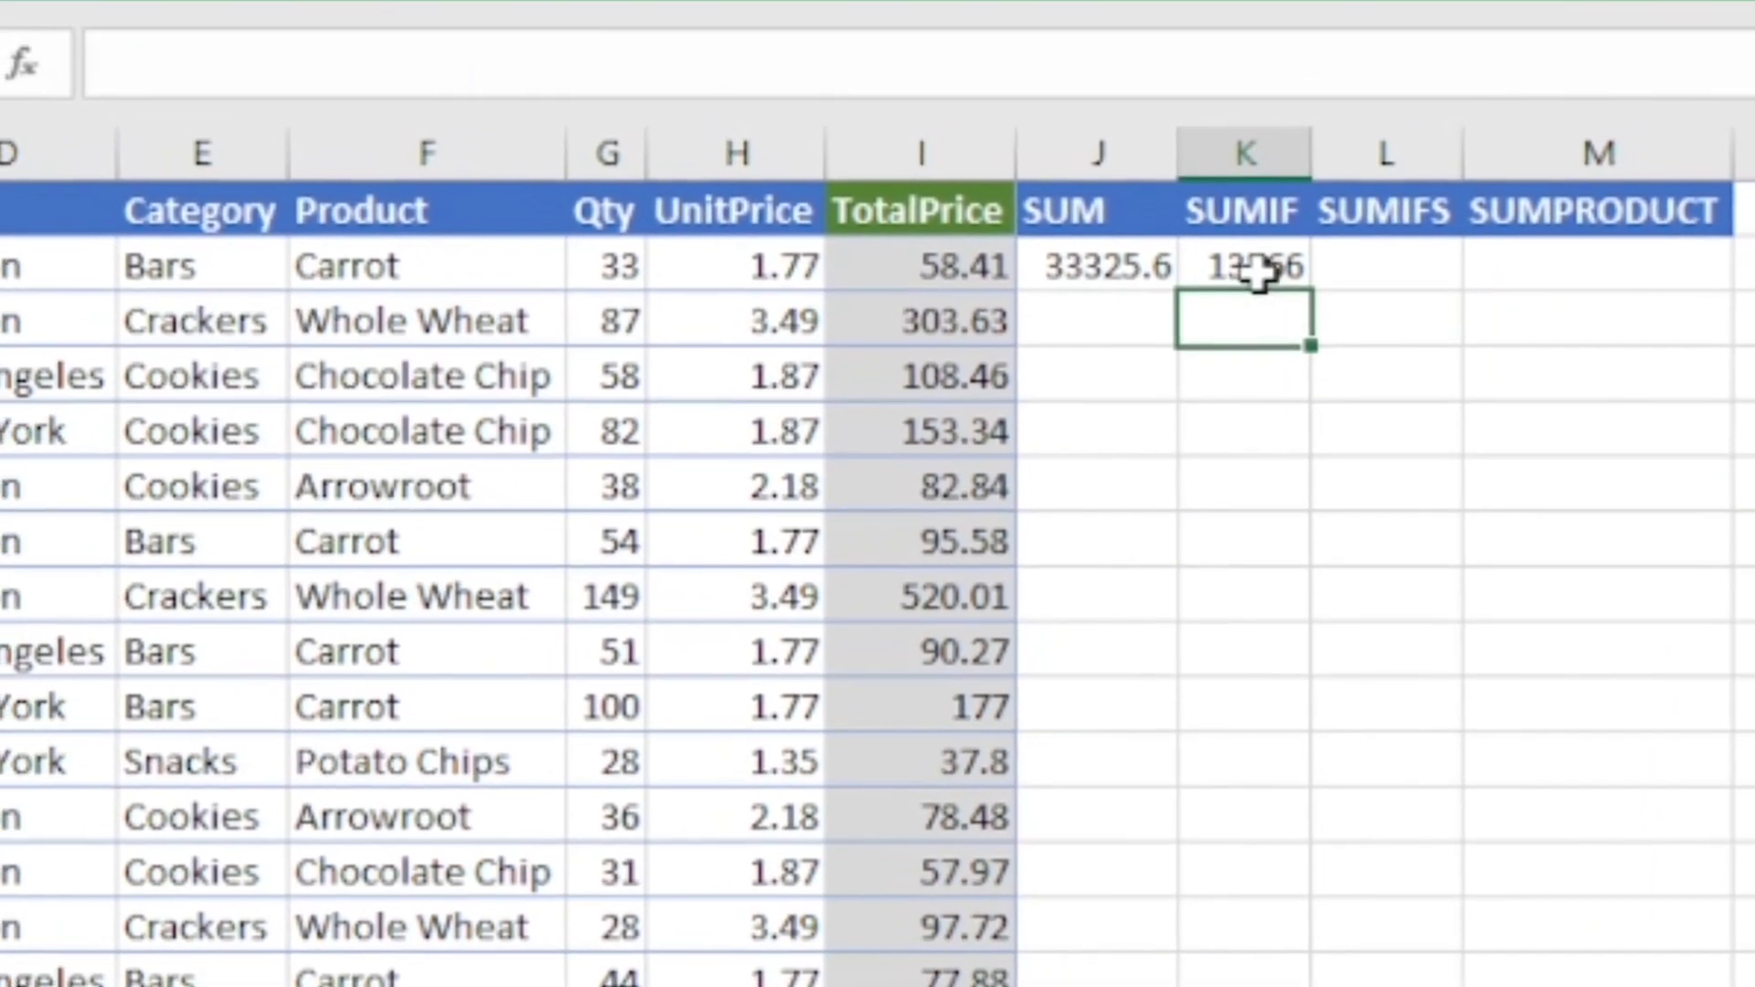
pyautogui.click(1248, 247)
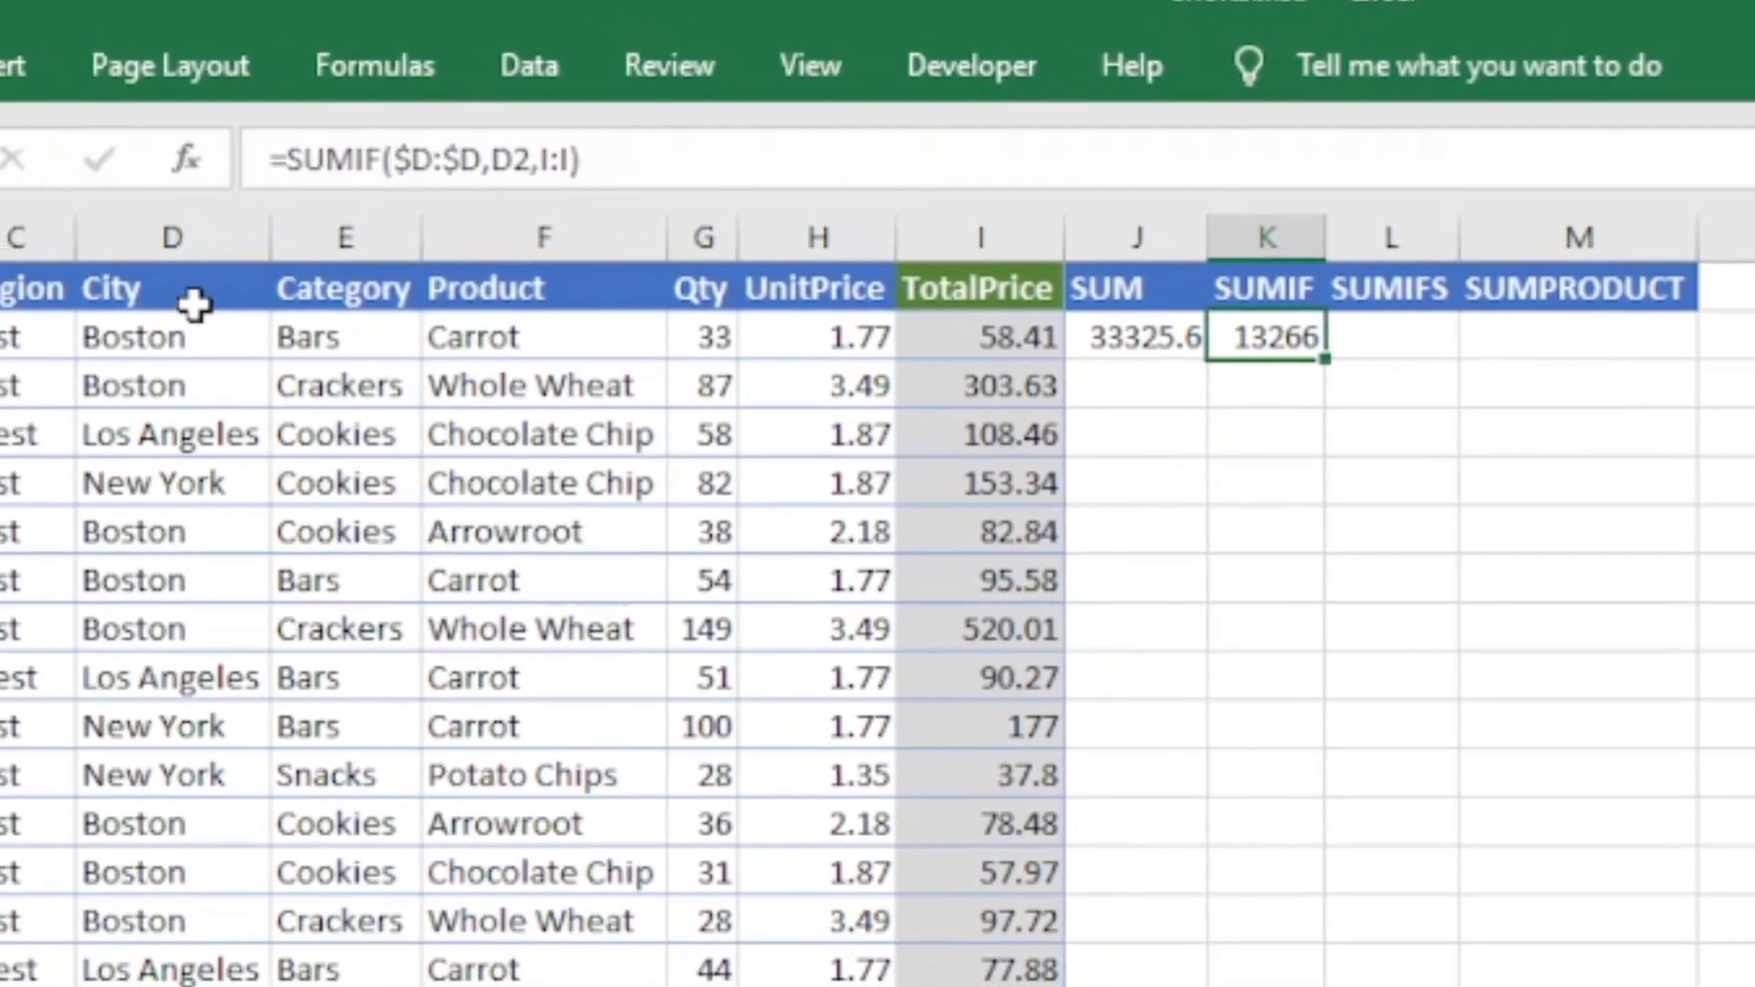
# Turn on filtering for the table headers and filter the City column to Boston only
pyautogui.click(92, 274)
pyautogui.hotkey('ctrl', 'shift', 'l')
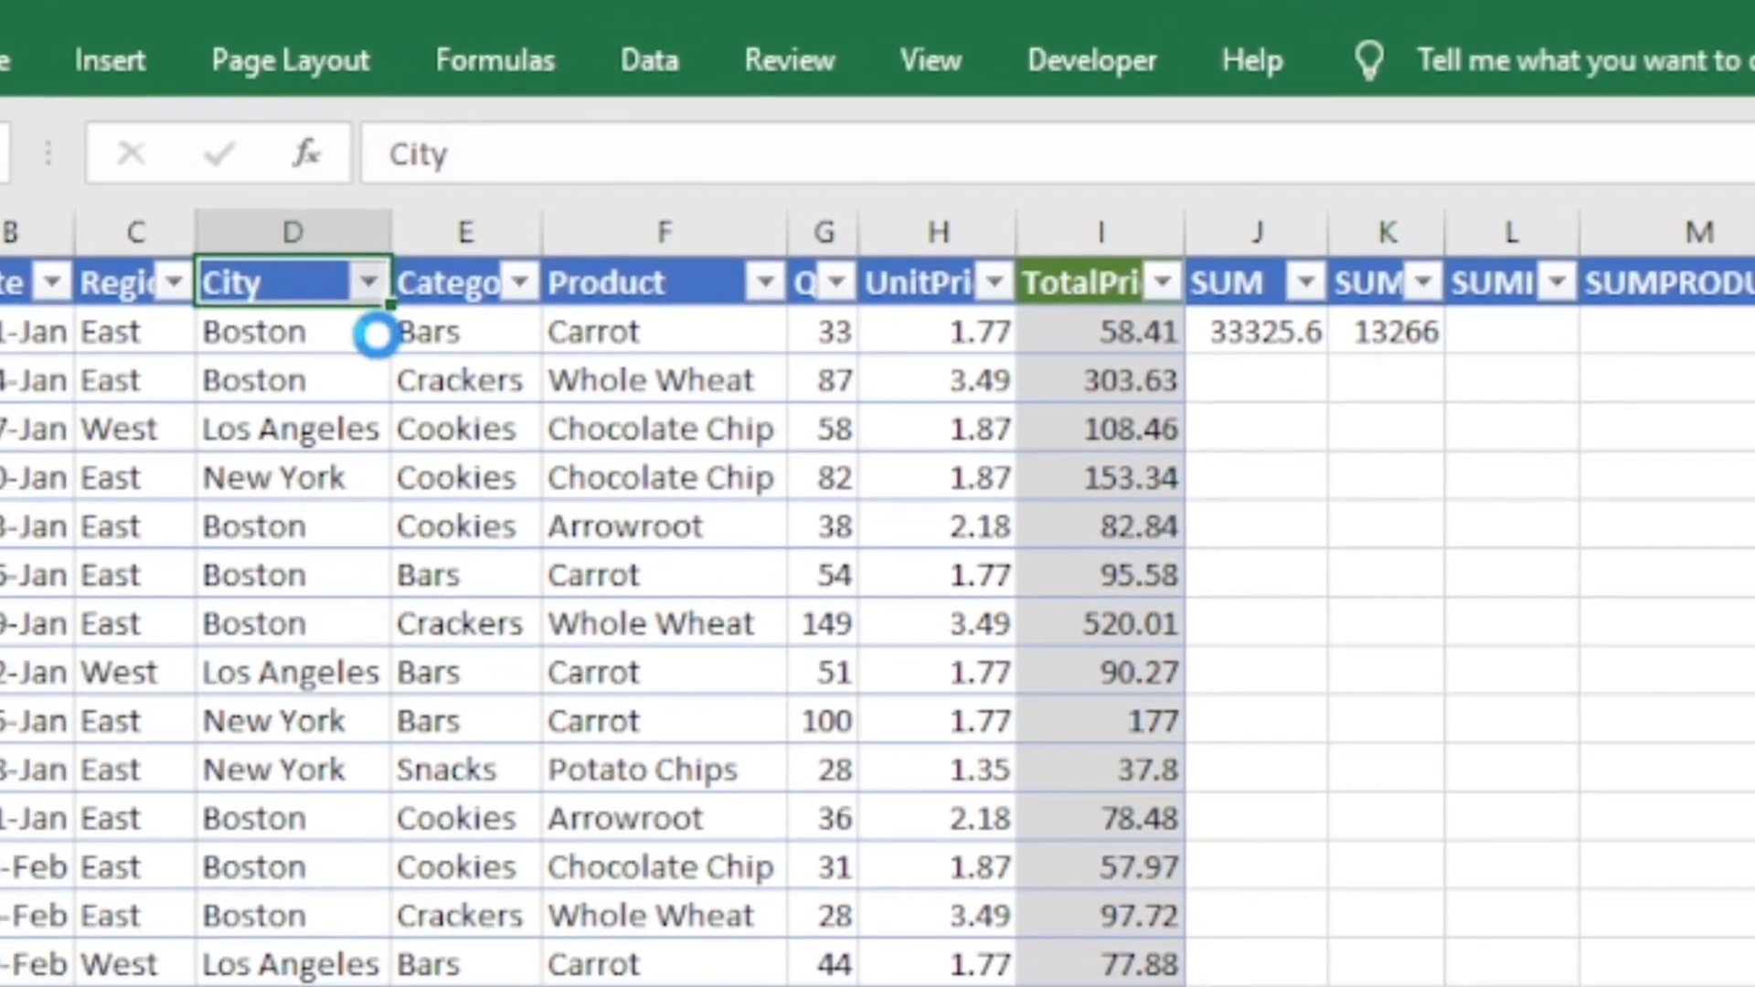
pyautogui.hotkey('alt', 'Down')
pyautogui.press('space')
pyautogui.press('Down')
pyautogui.press('space')
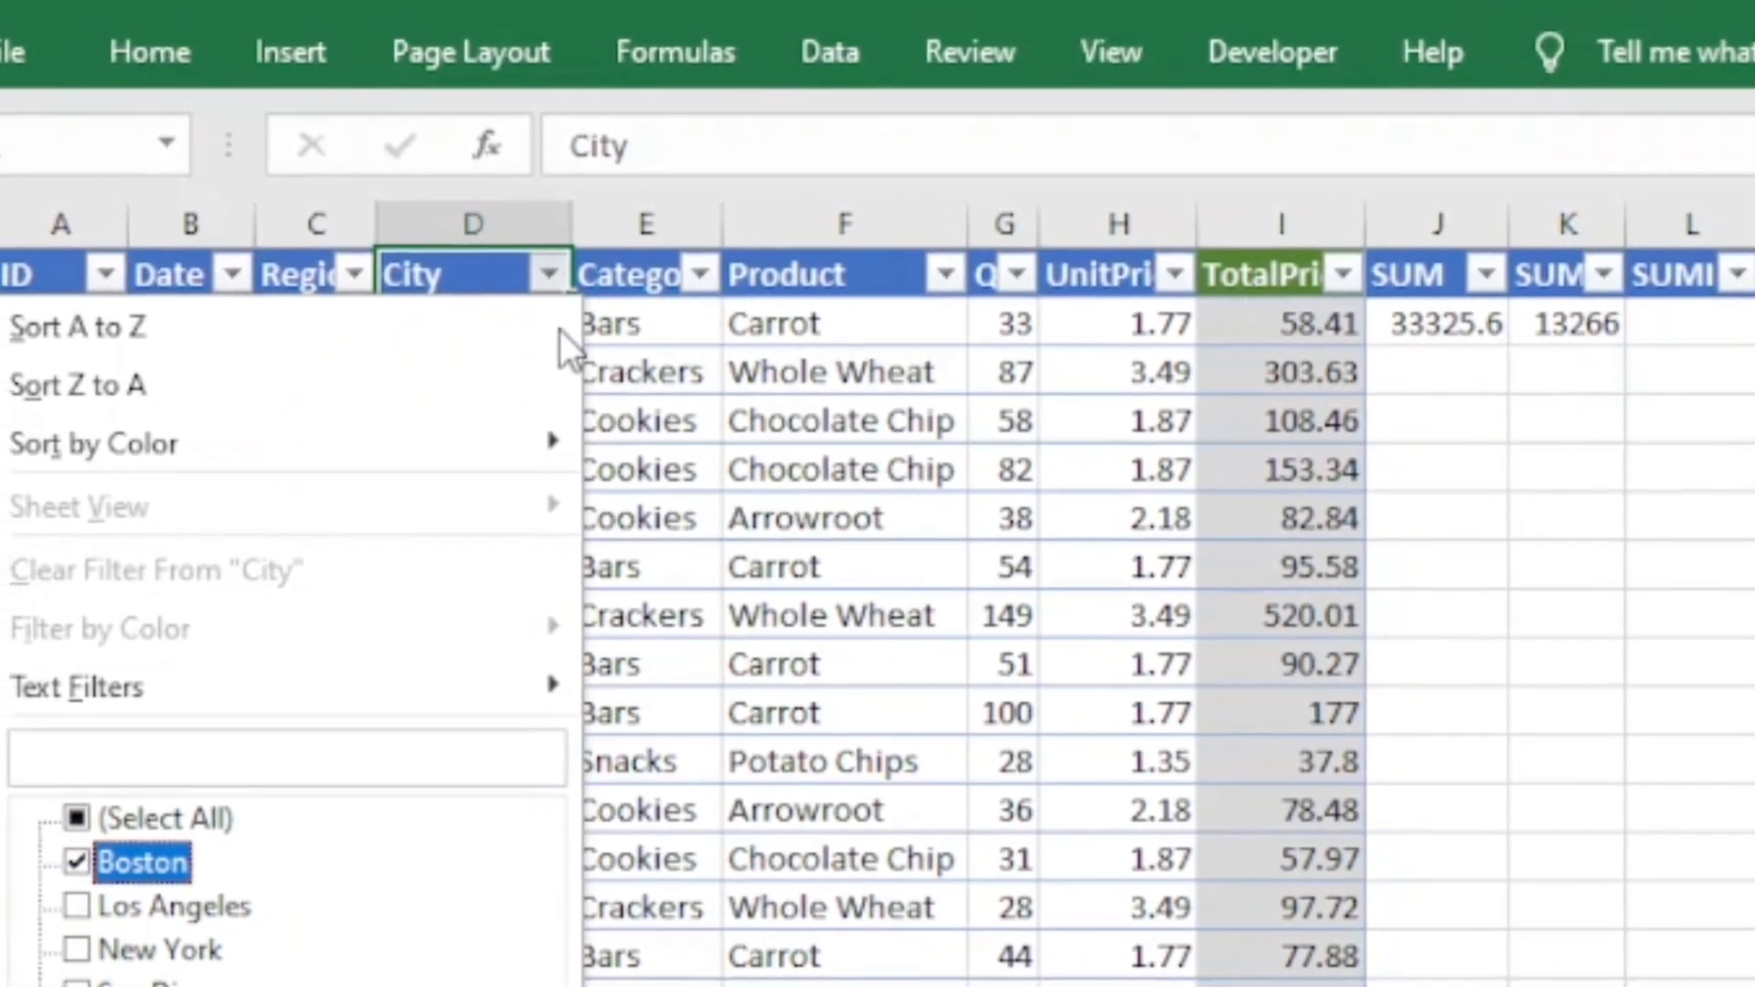
pyautogui.press('Return')
# Select the filtered TotalPrice values from I2 down to the last row to check their total
pyautogui.press('Right')
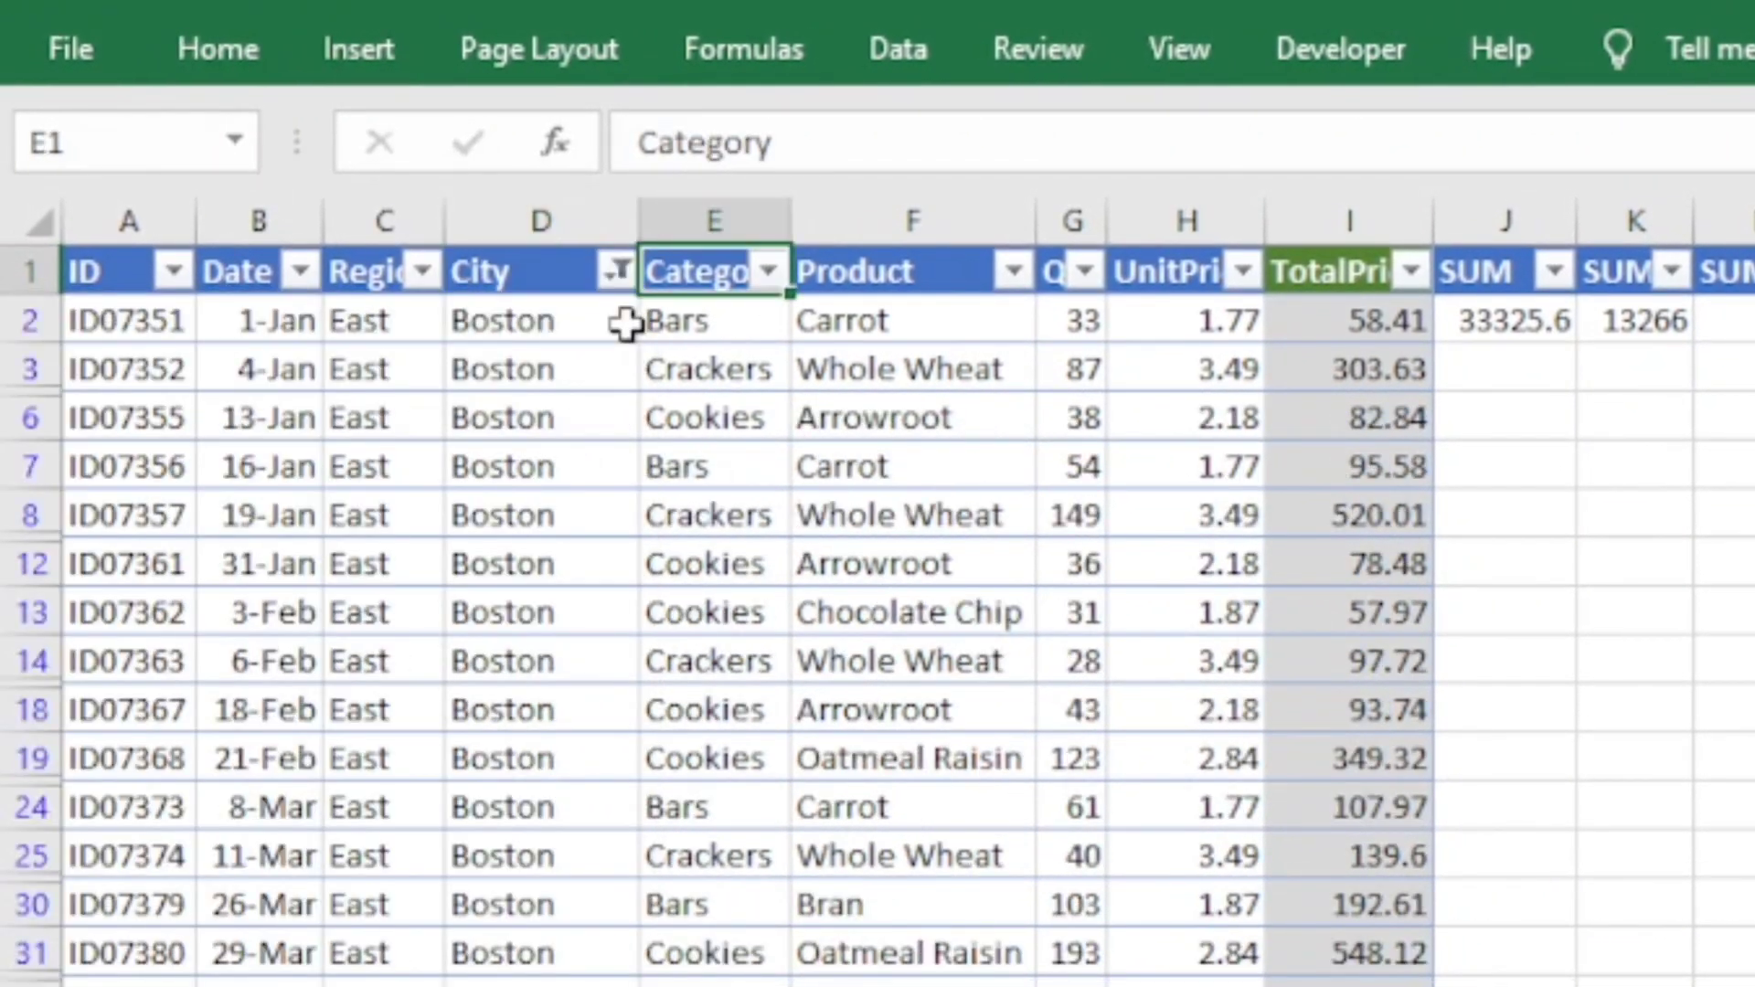
pyautogui.press('Right')
pyautogui.press('Right')
pyautogui.press('Right')
pyautogui.press('Right')
pyautogui.press('Down')
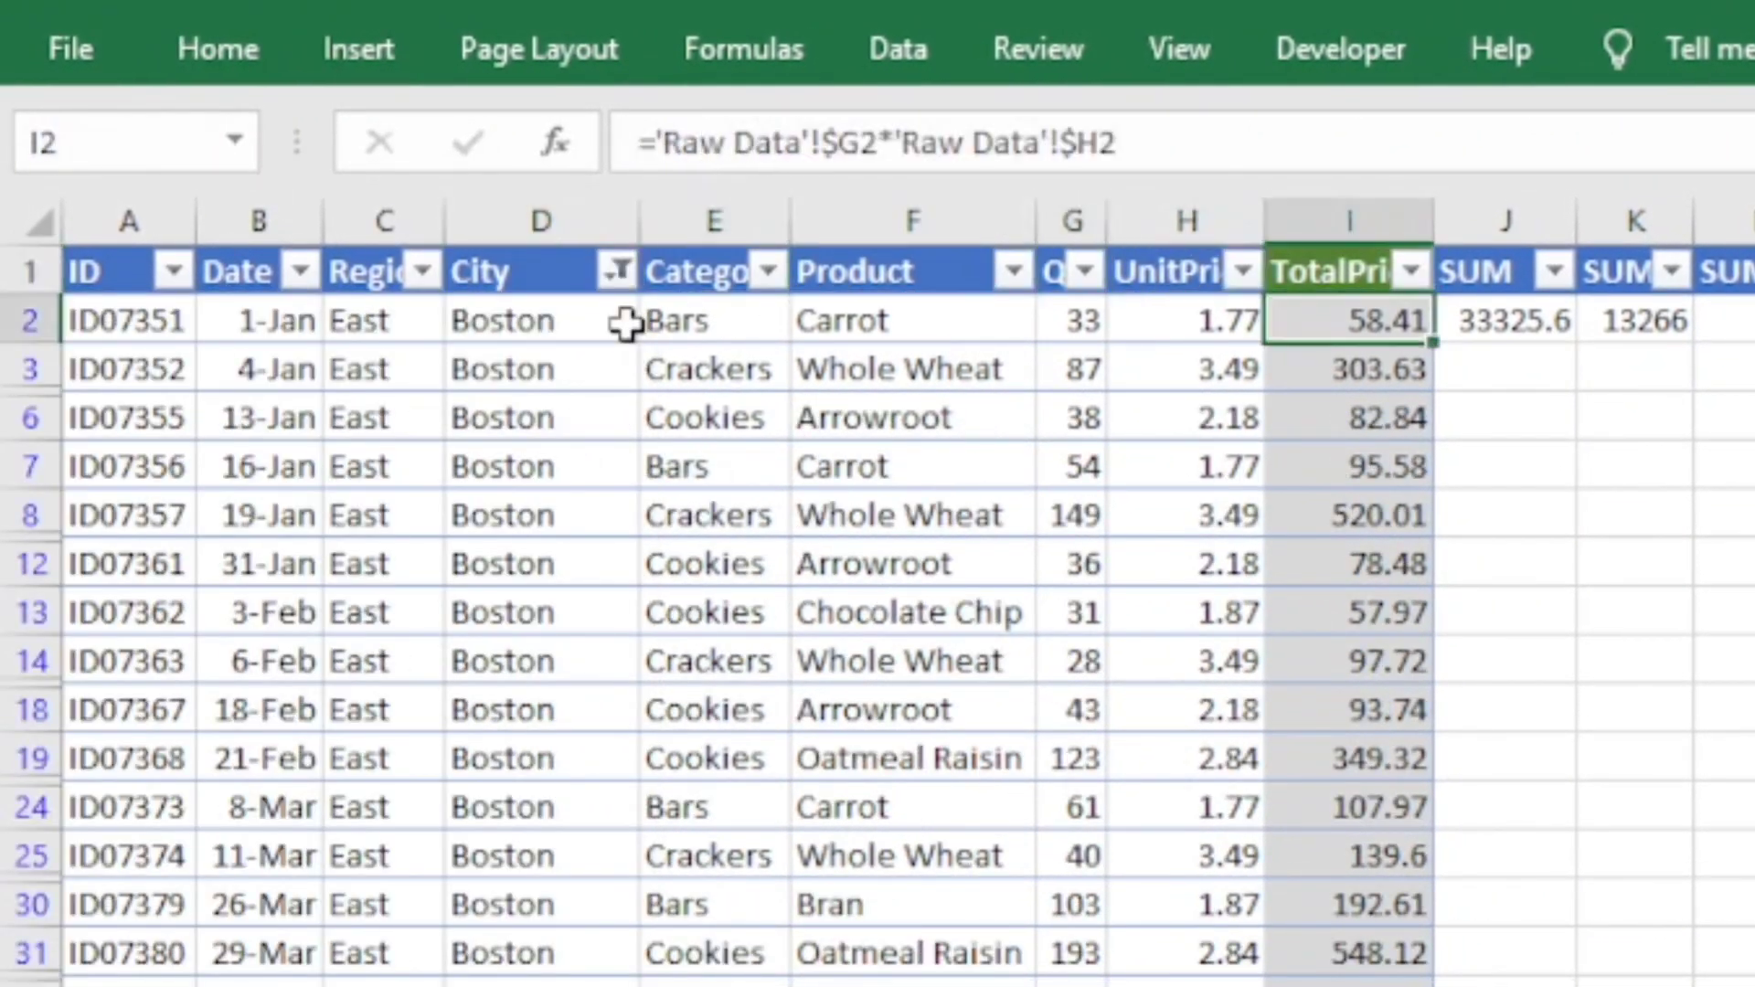
pyautogui.hotkey('ctrl', 'shift', 'Down')
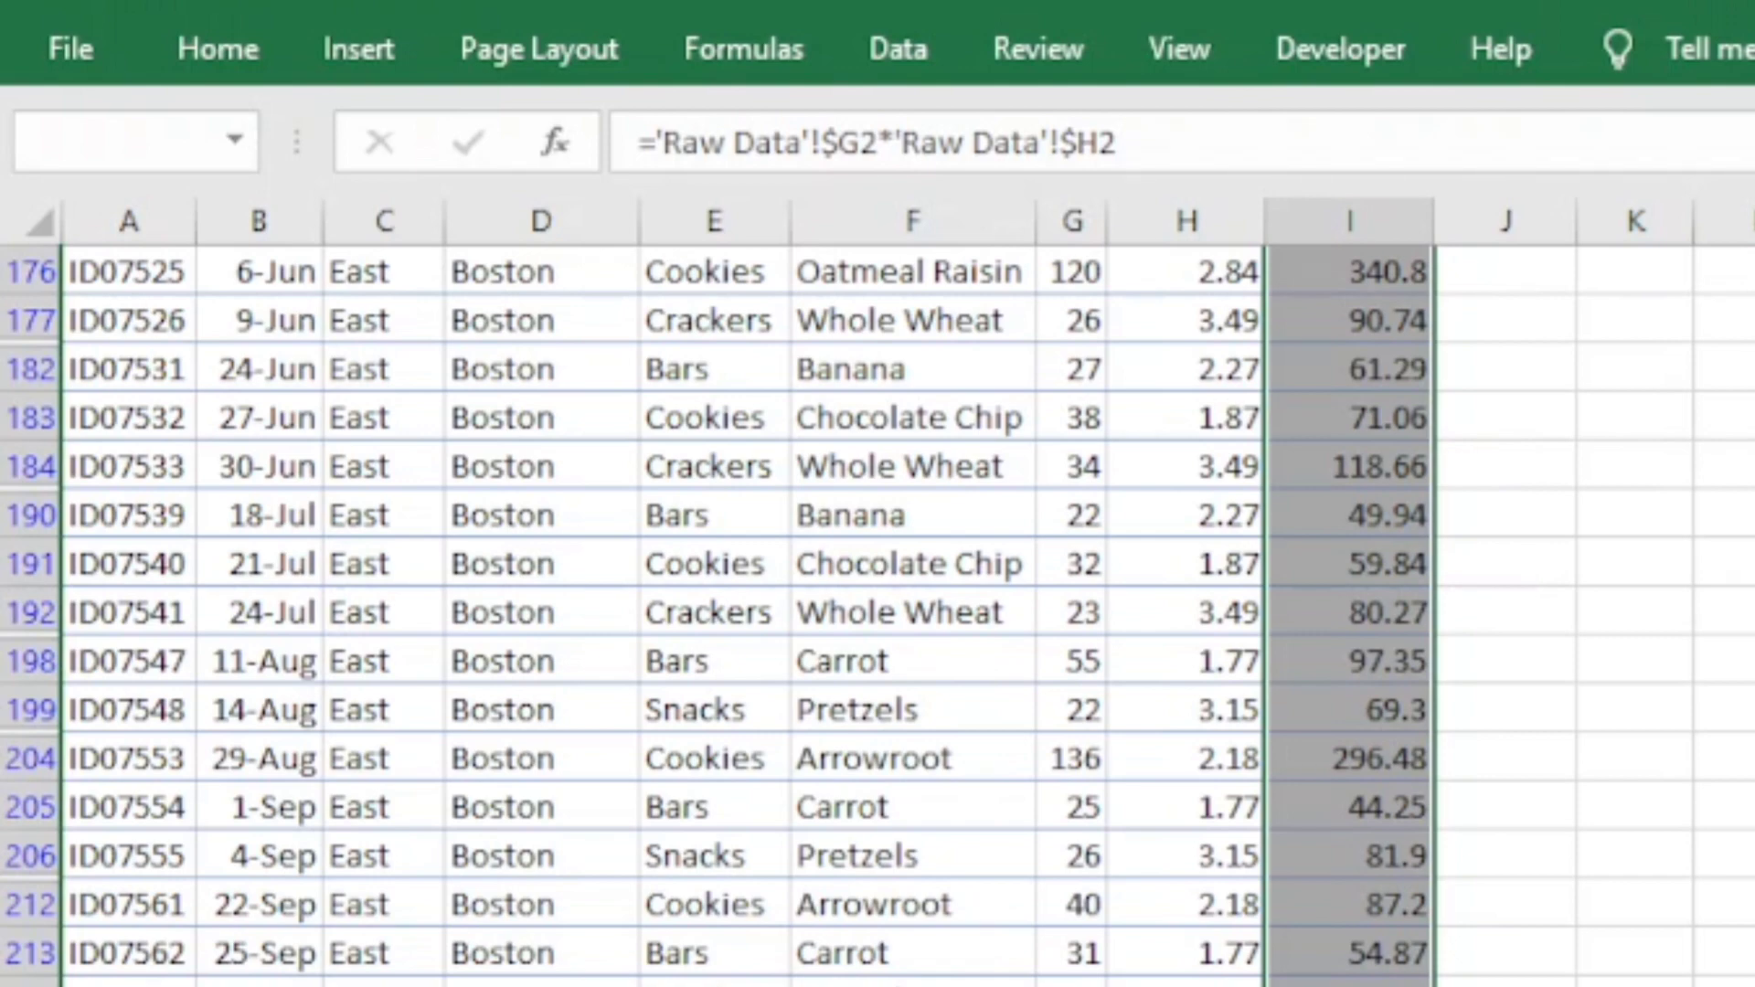
# Remove the filtering from the table and return to the SUMIF formula cell K2
pyautogui.hotkey('ctrl', 'Up')
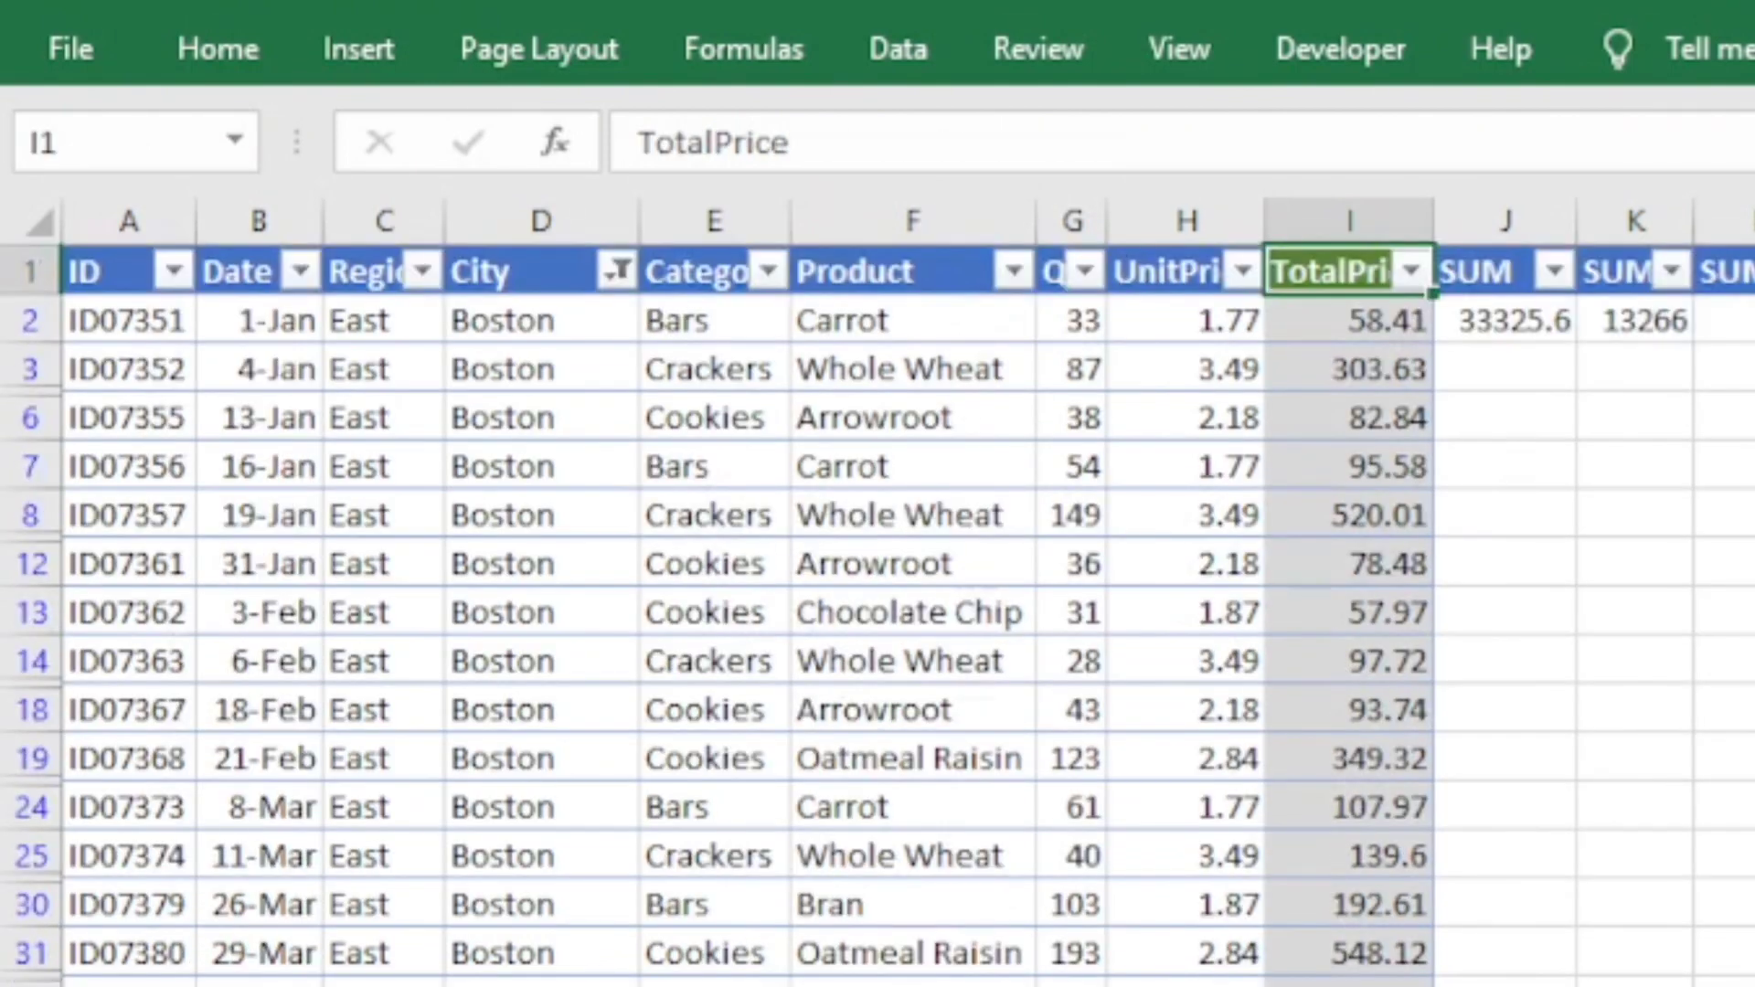
pyautogui.hotkey('ctrl', 'shift', 'l')
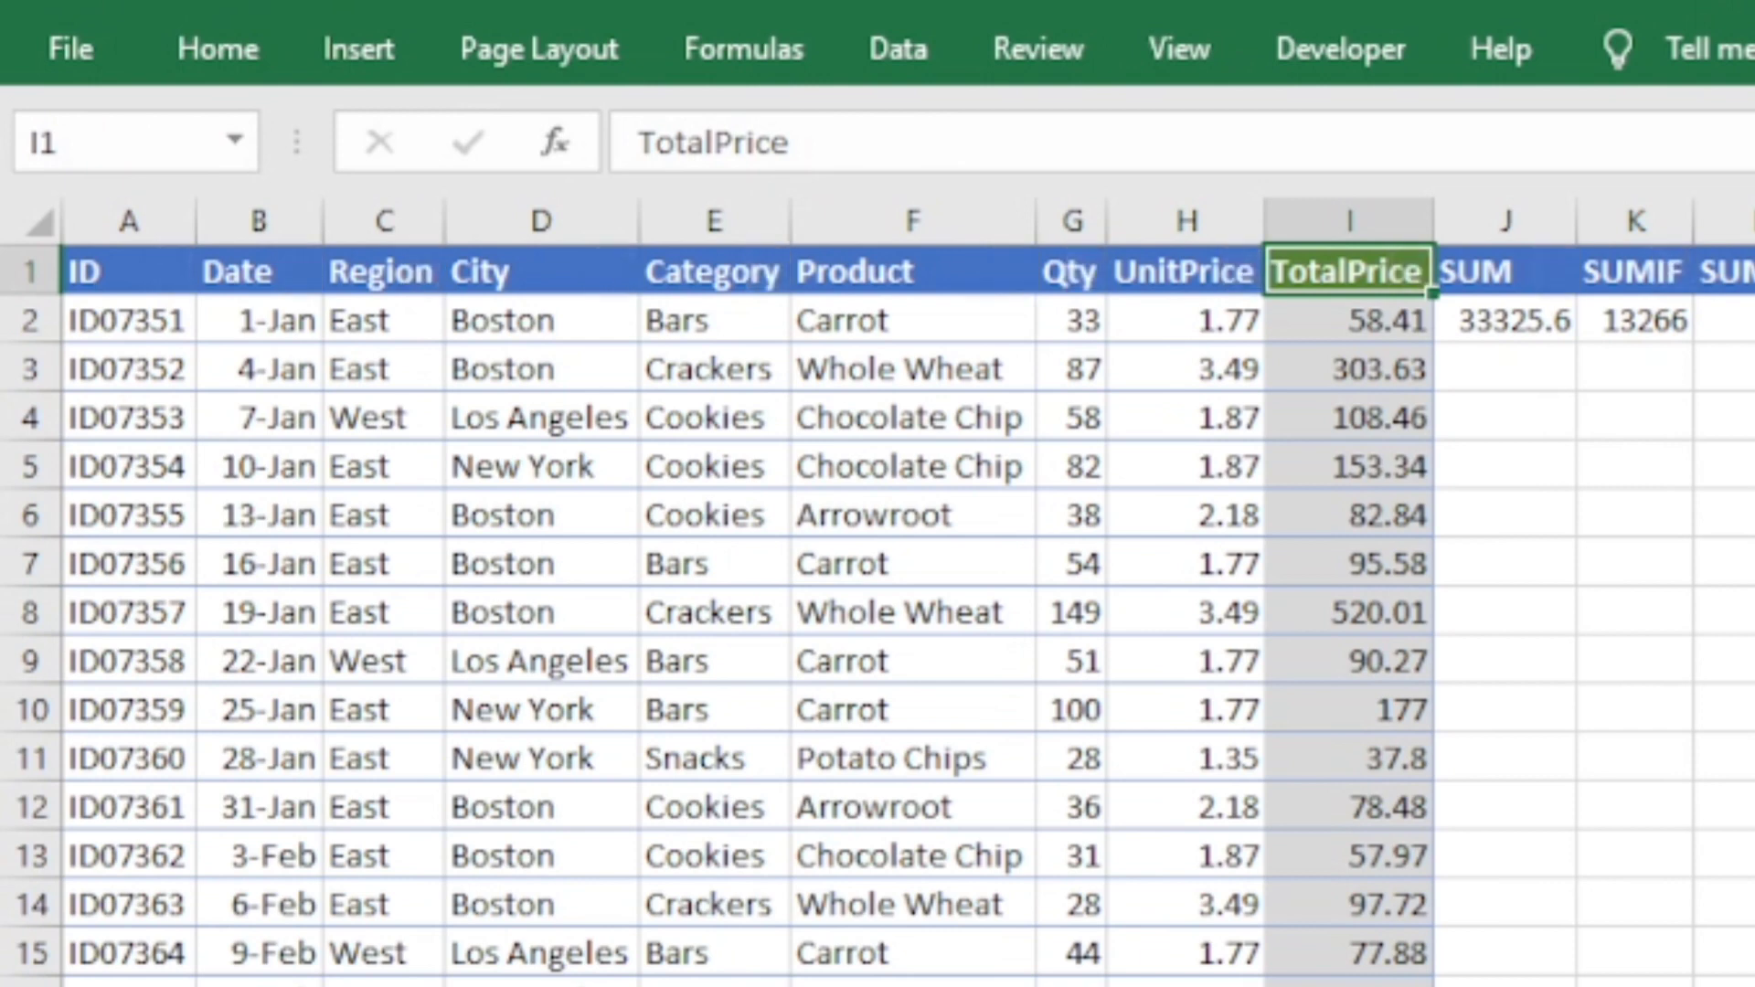
pyautogui.press('Right')
pyautogui.press('Right')
pyautogui.press('Down')
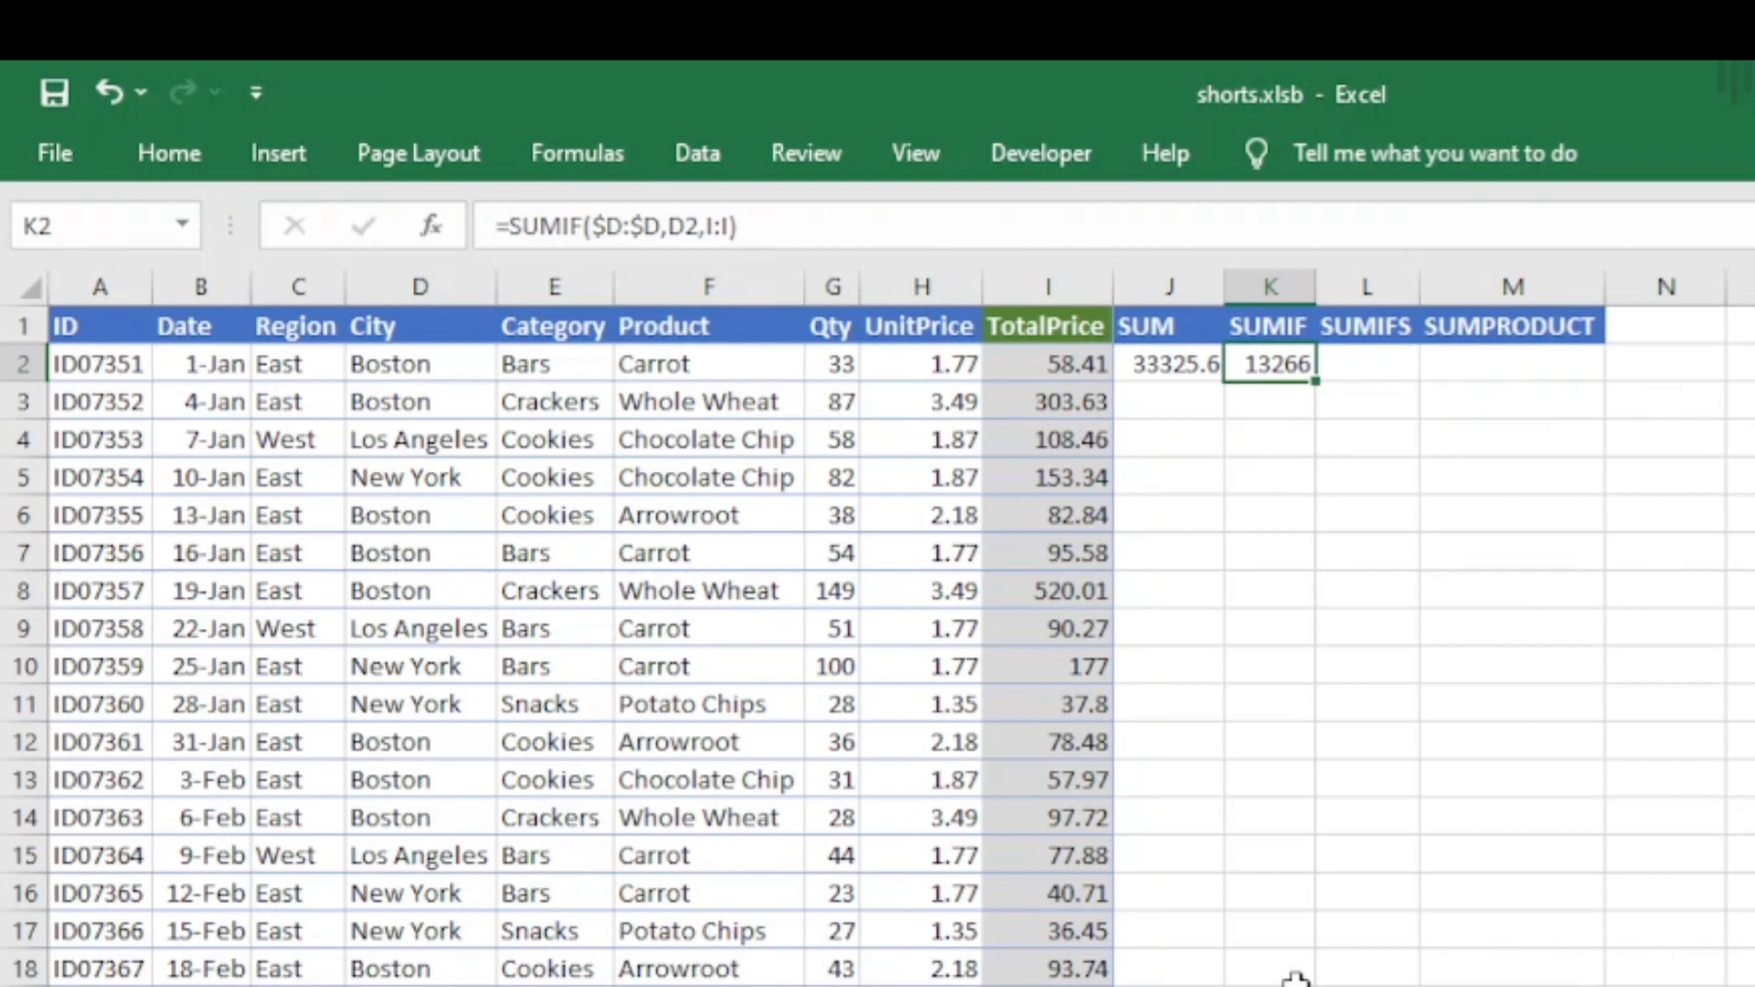
# Start a SUMIFS formula in L2 with the TotalPrice column as its absolute sum range $I:$I
pyautogui.press('Right')
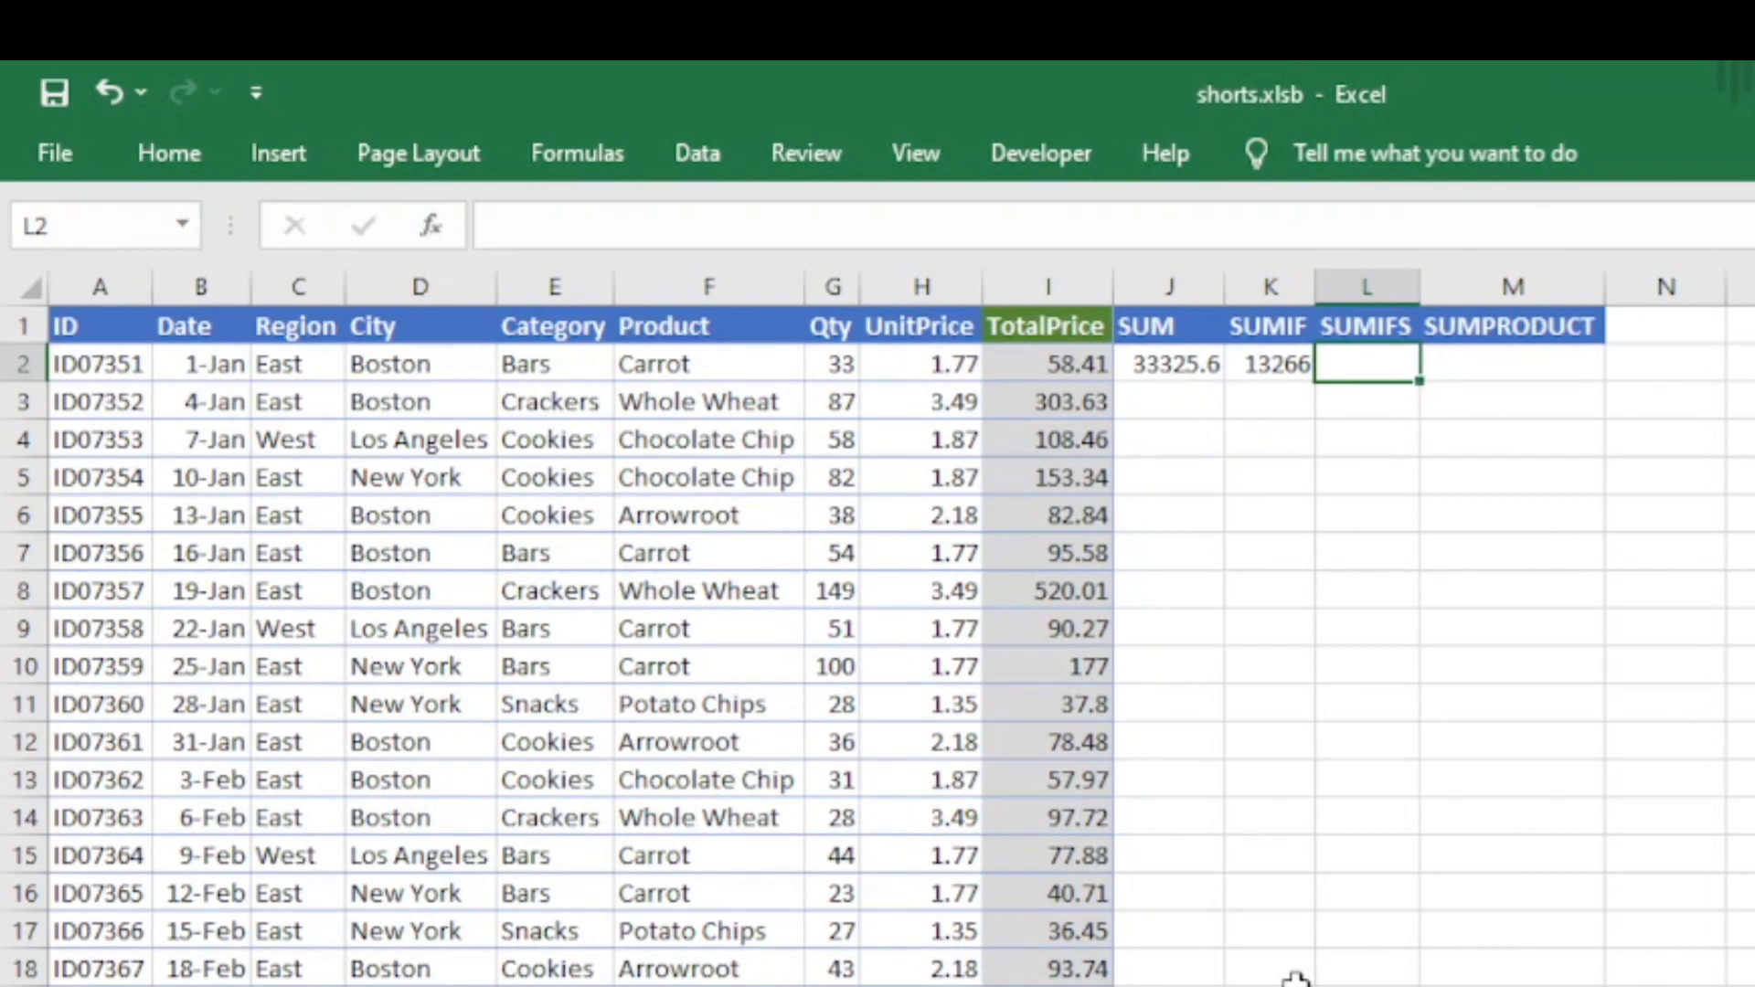
pyautogui.write('=su')
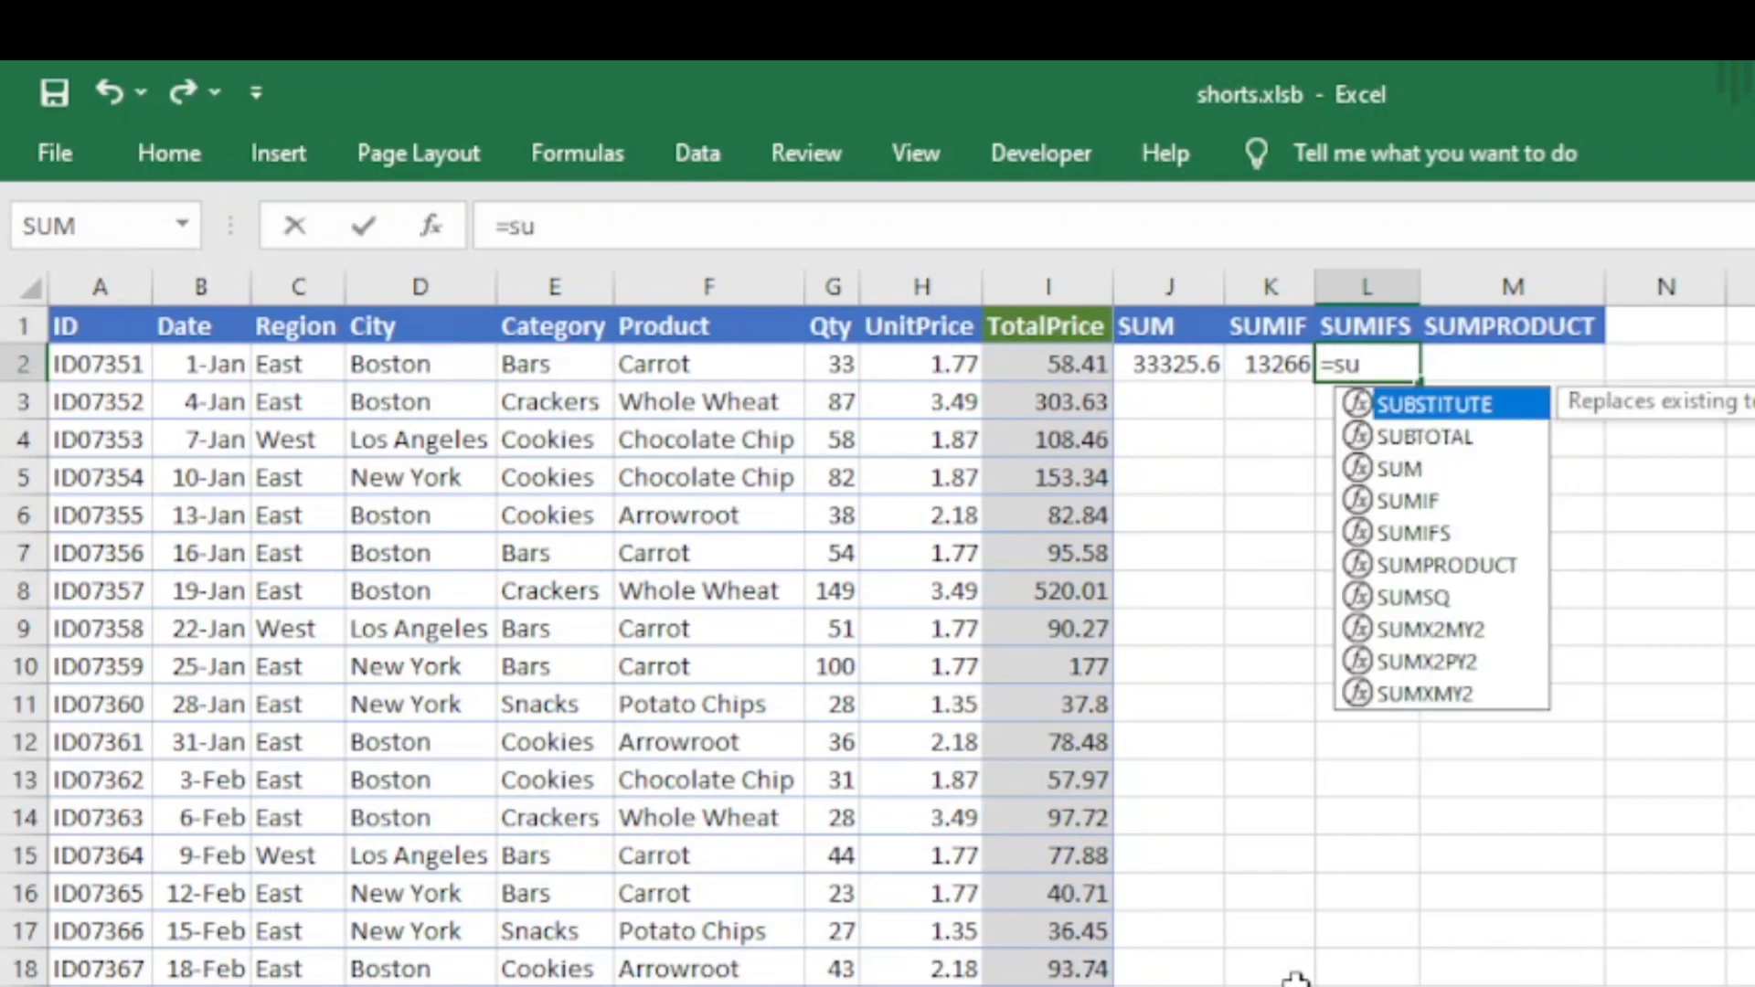
pyautogui.write('mifs')
pyautogui.press('Tab')
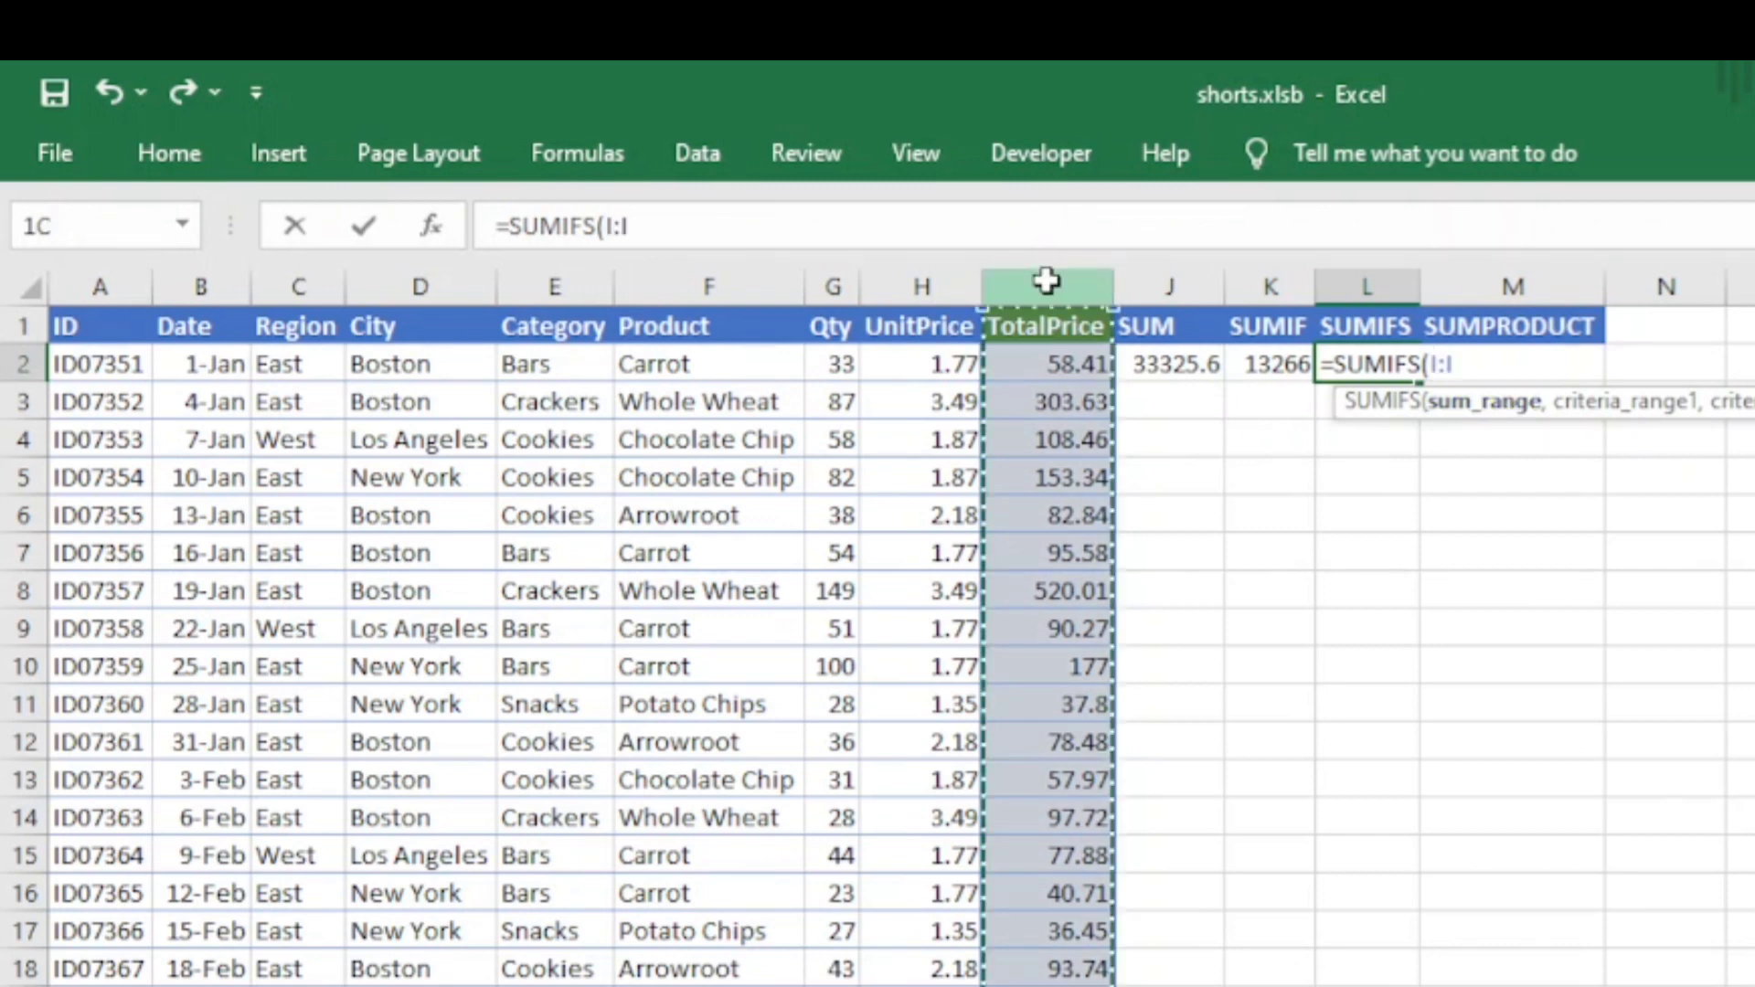
pyautogui.click(1048, 274)
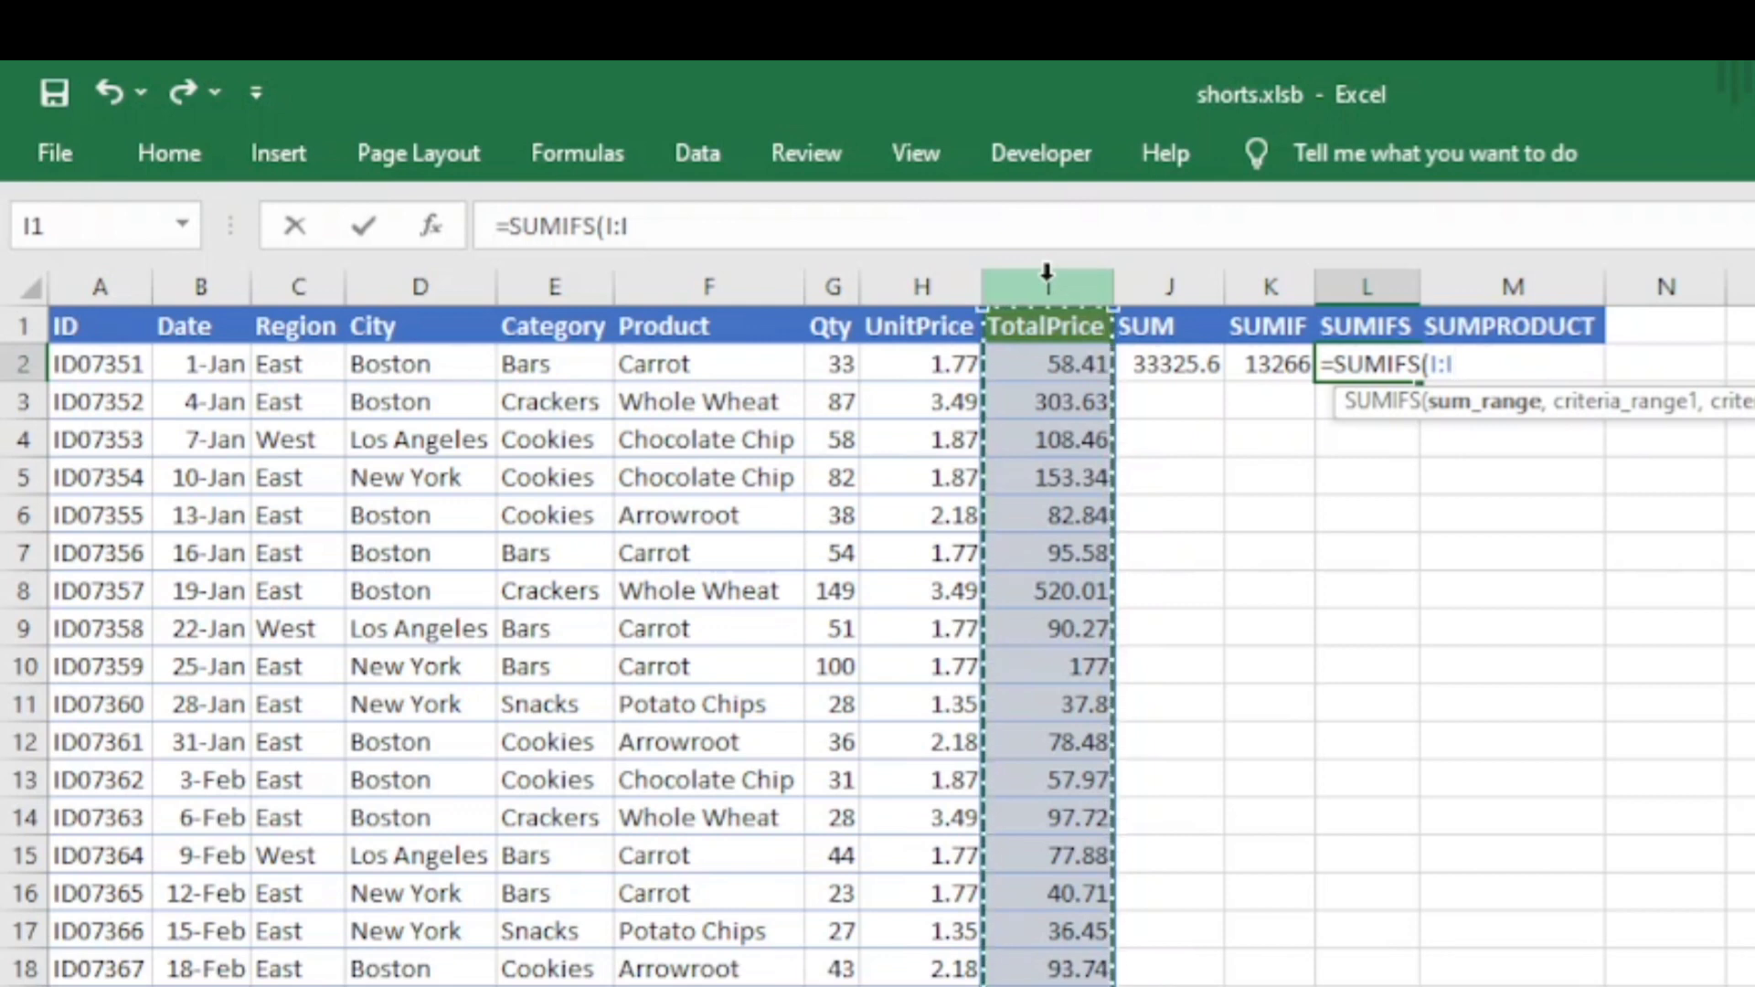
pyautogui.press('F4')
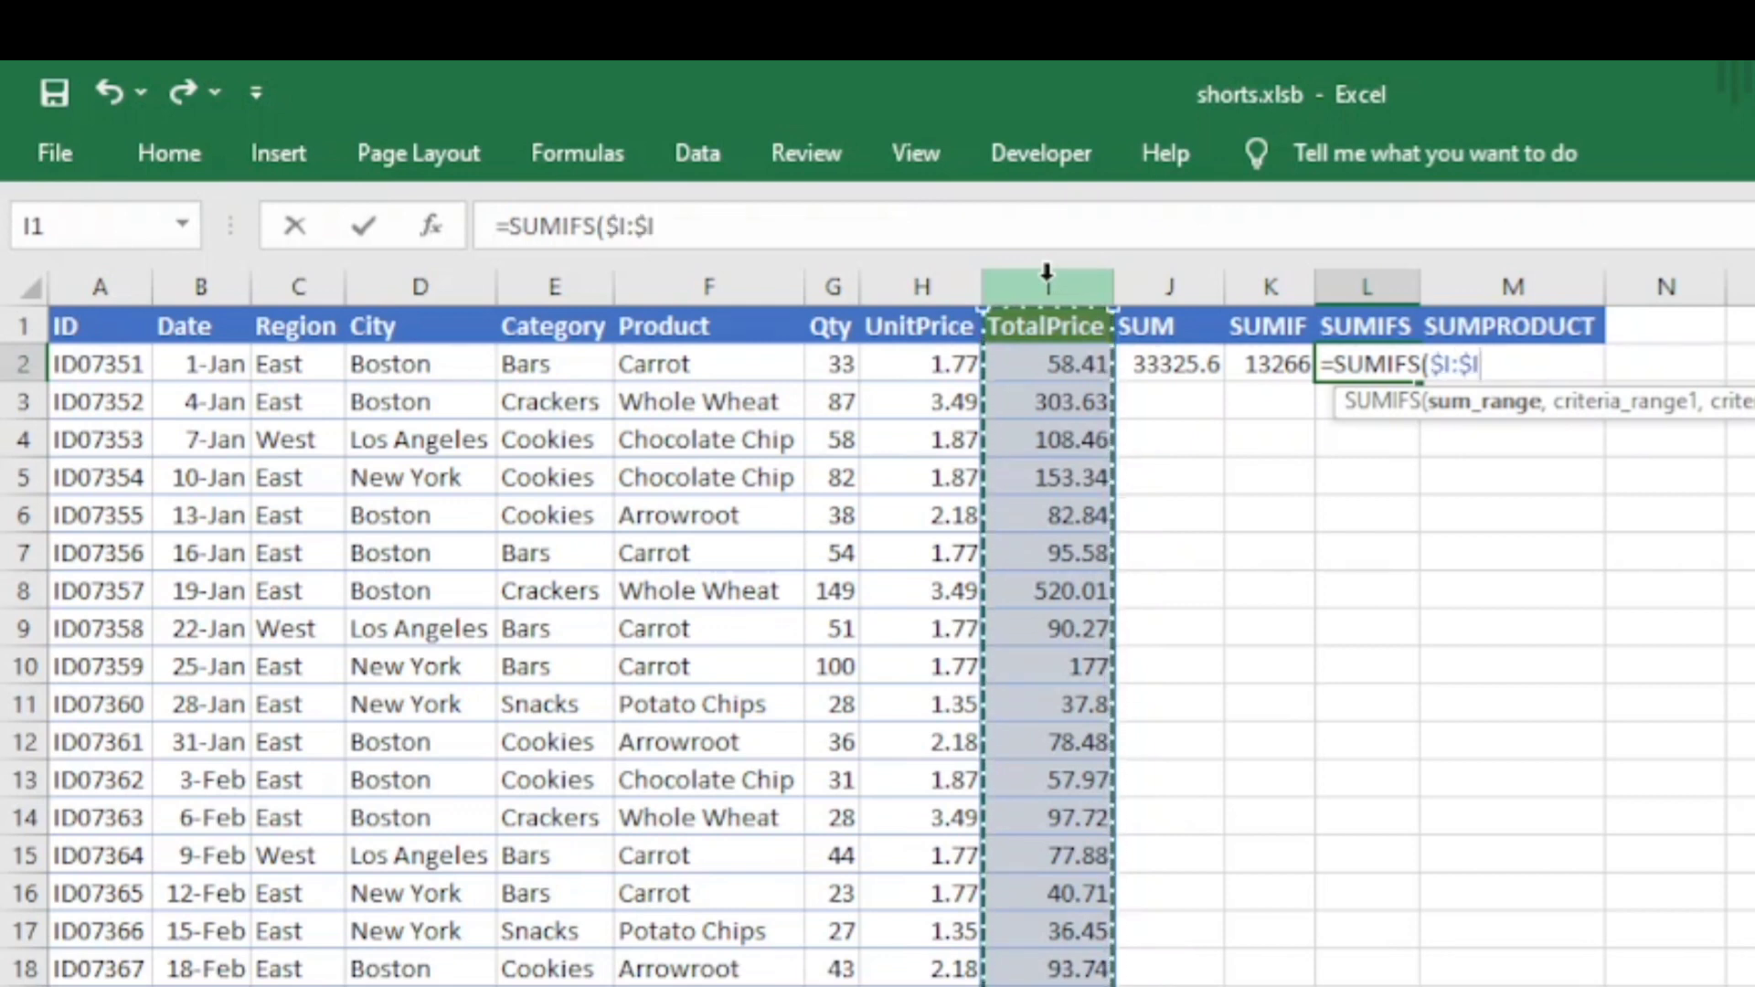
pyautogui.write(',')
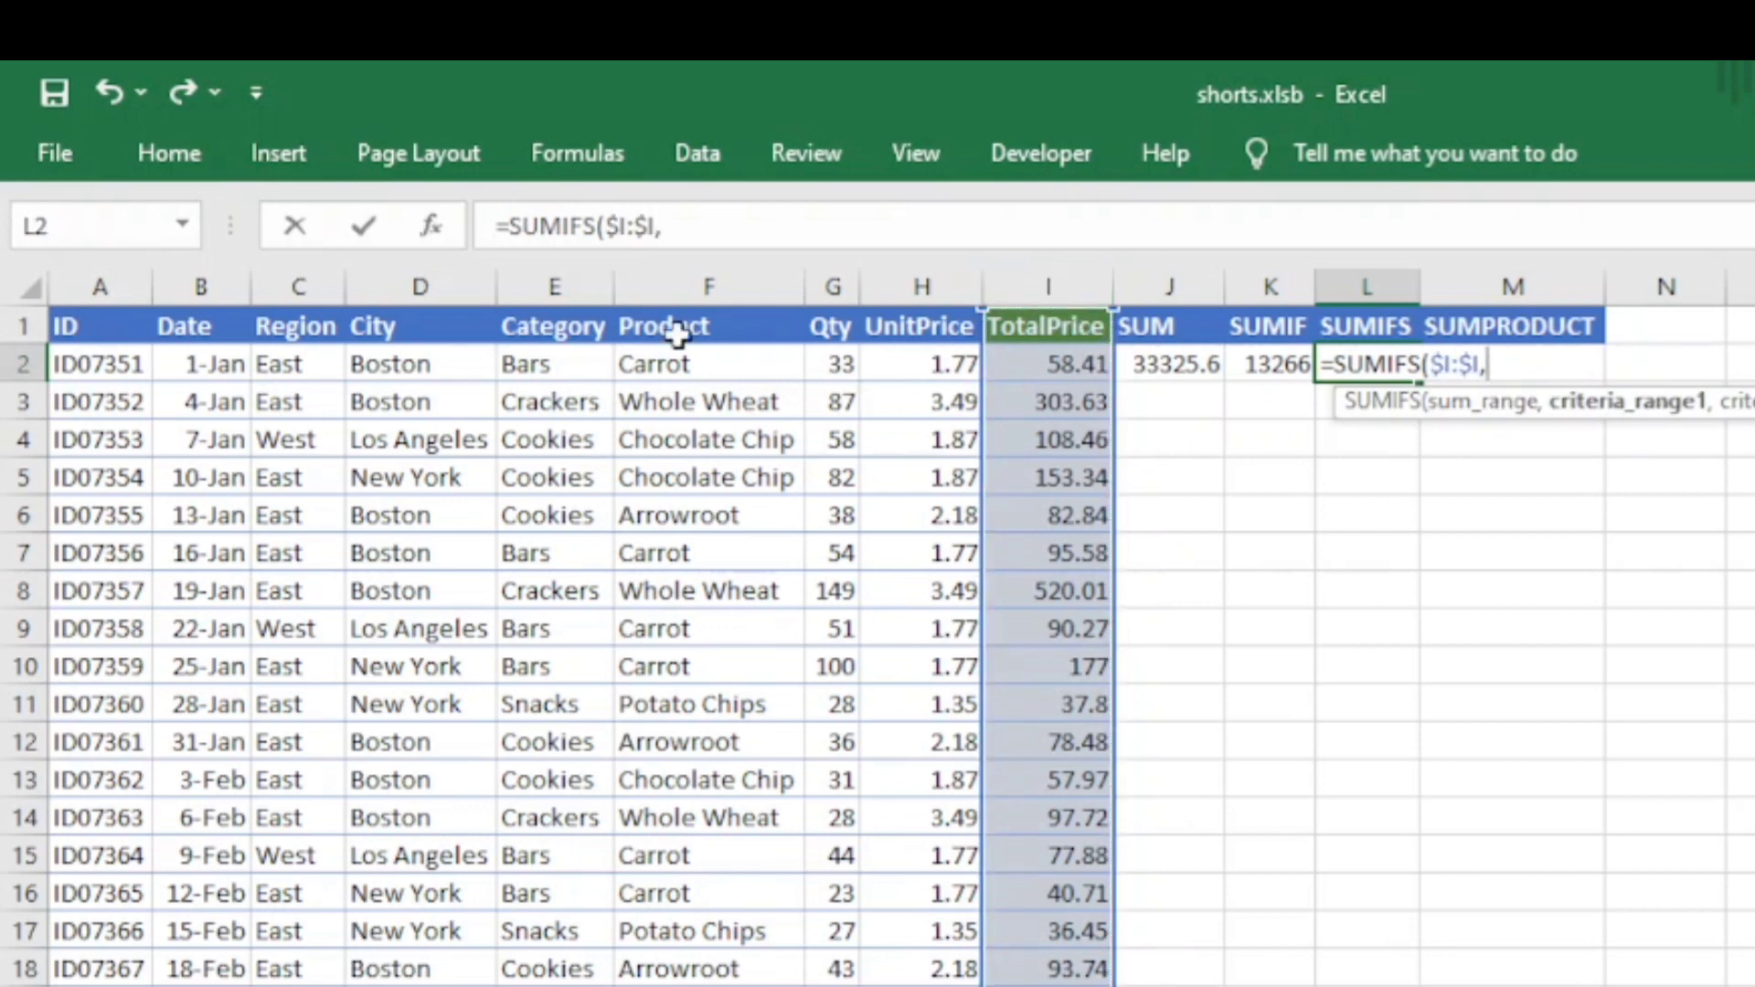
# Add the first SUMIFS condition, using the Category column $E:$E as criteria range and E2 as its criterion
pyautogui.click(571, 283)
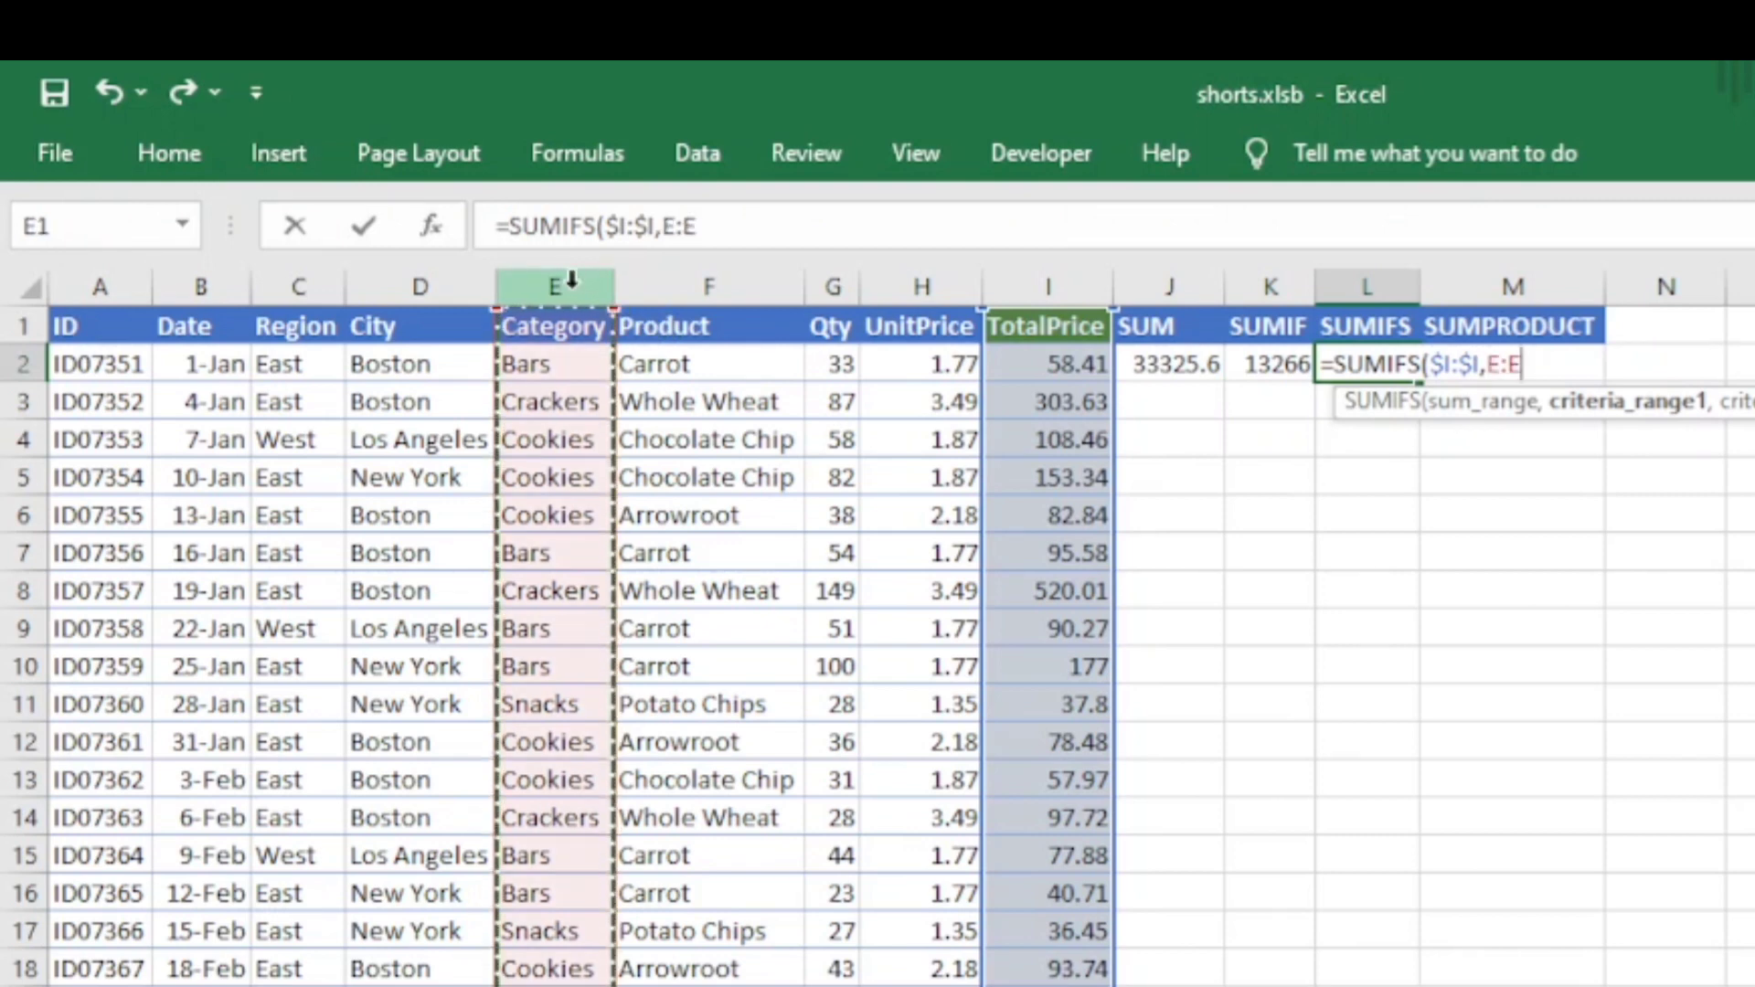
pyautogui.press('F4')
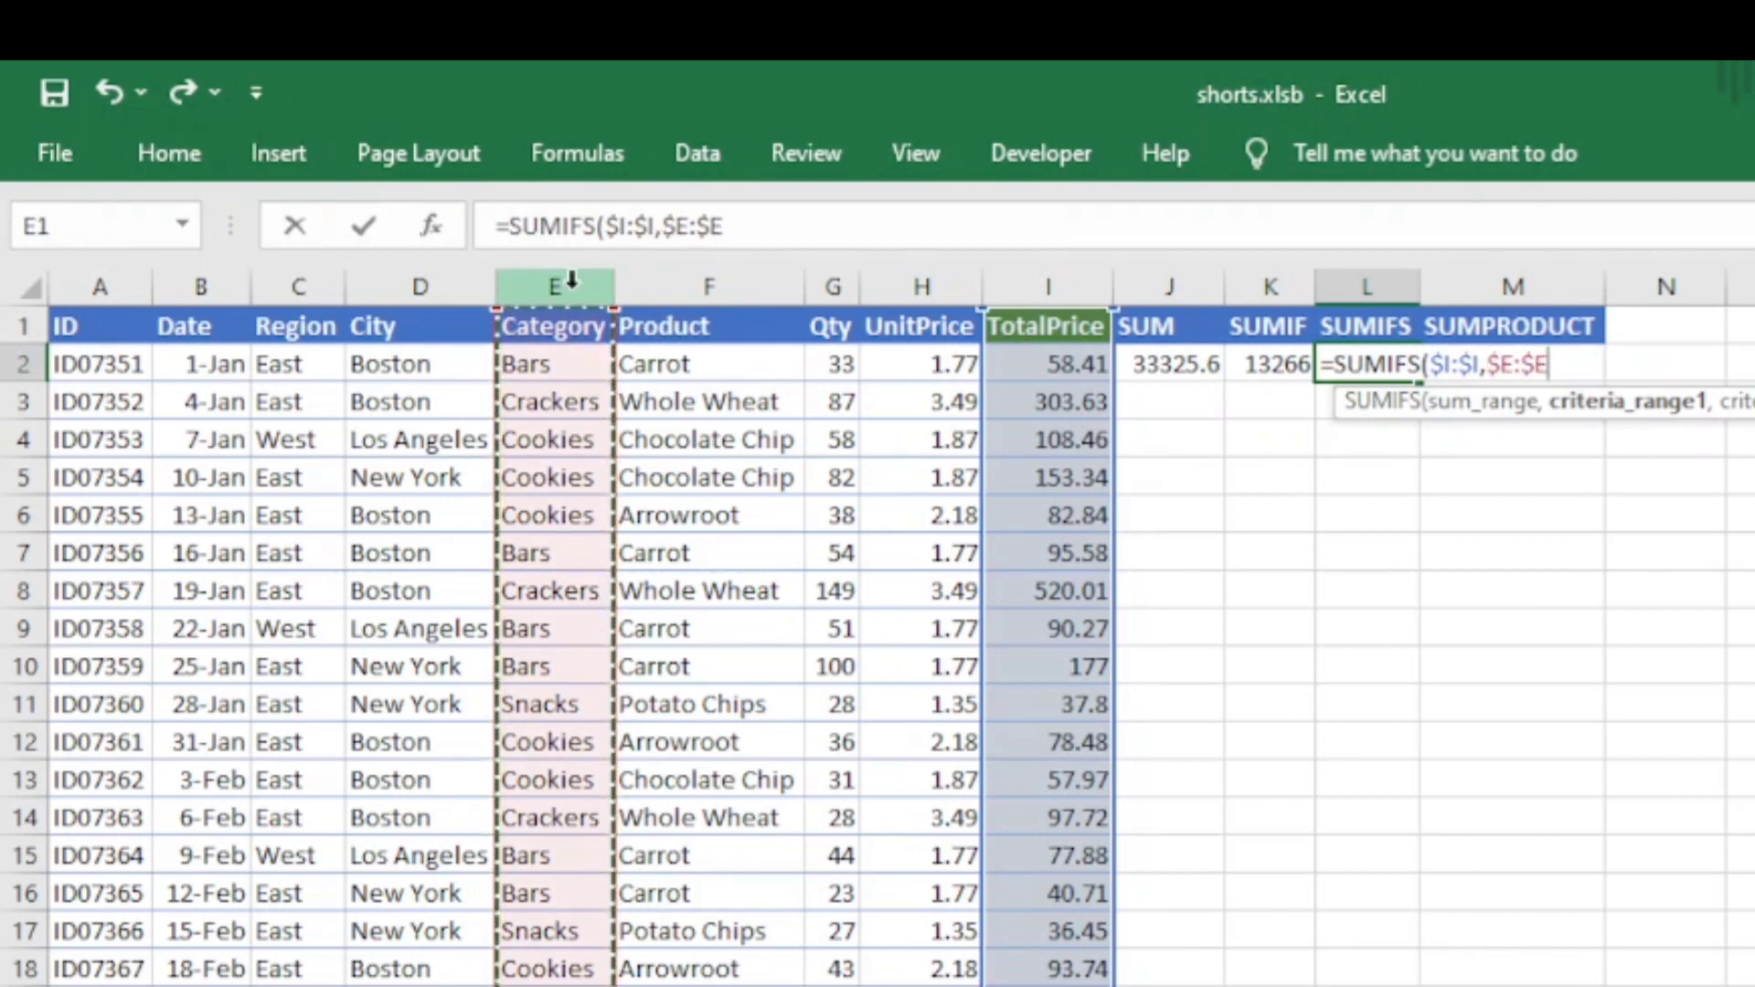
pyautogui.write(',')
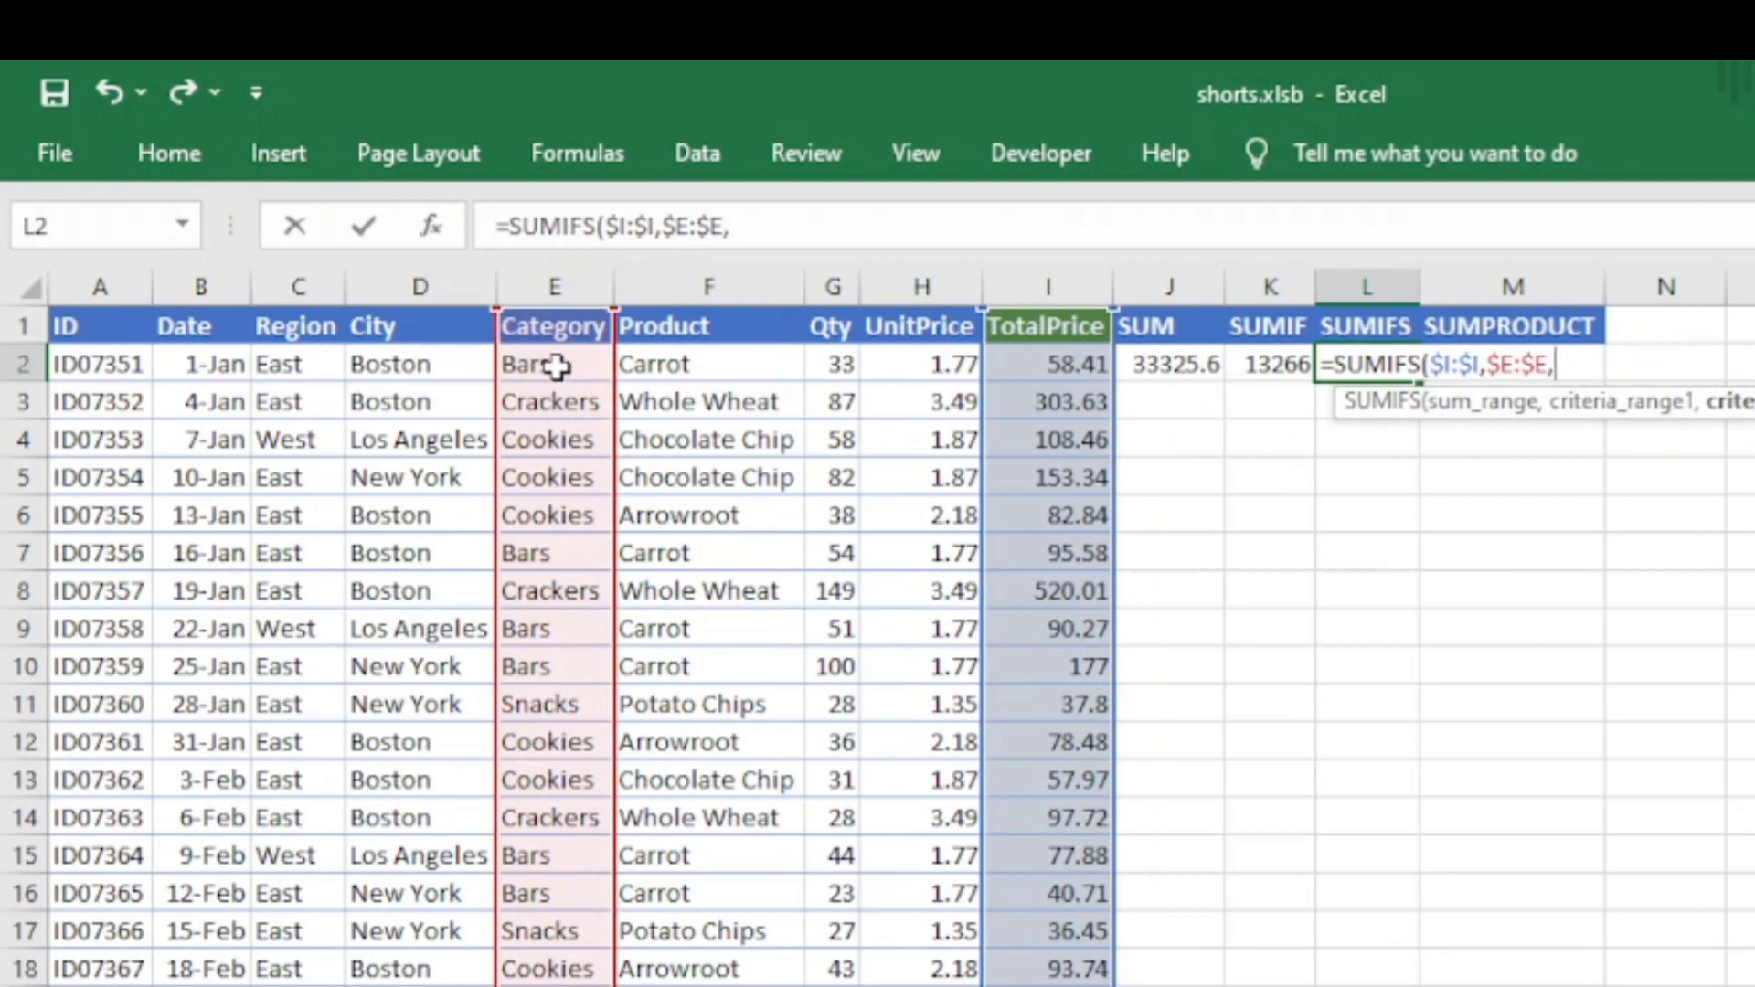
pyautogui.click(557, 366)
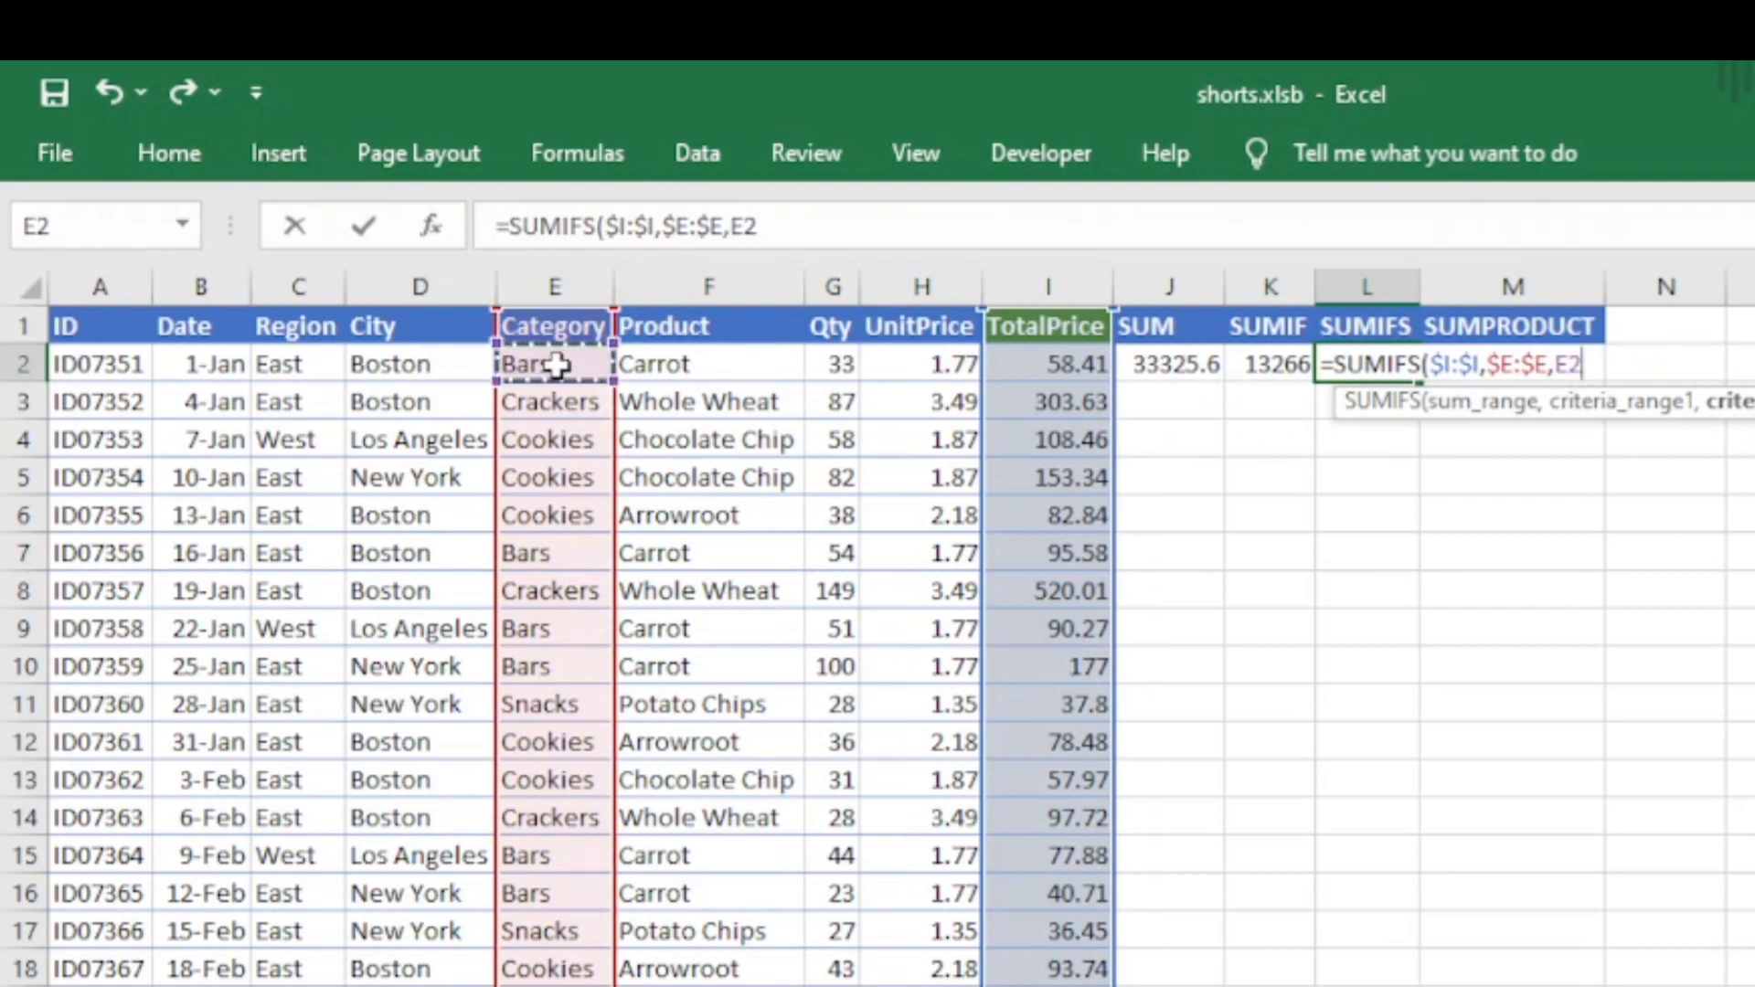
# Add the second SUMIFS condition, with the City column $D:$D as criteria range and D2 as criterion, and complete the formula in L2
pyautogui.write(',')
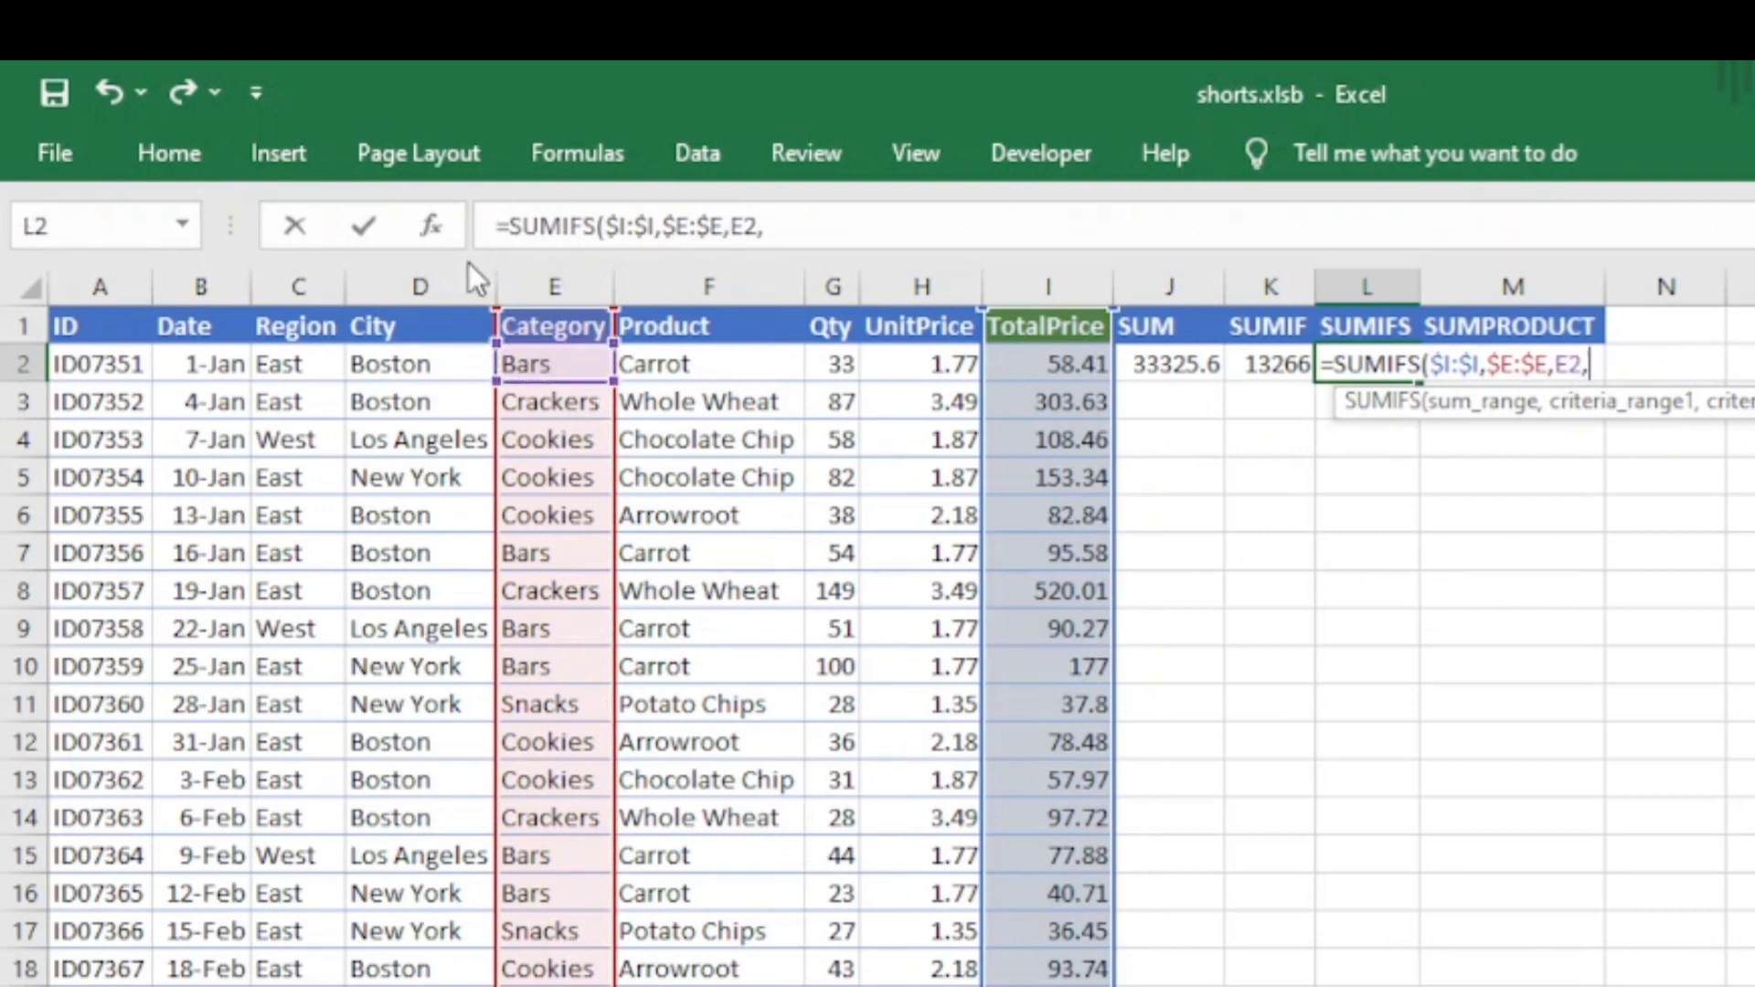
pyautogui.click(427, 290)
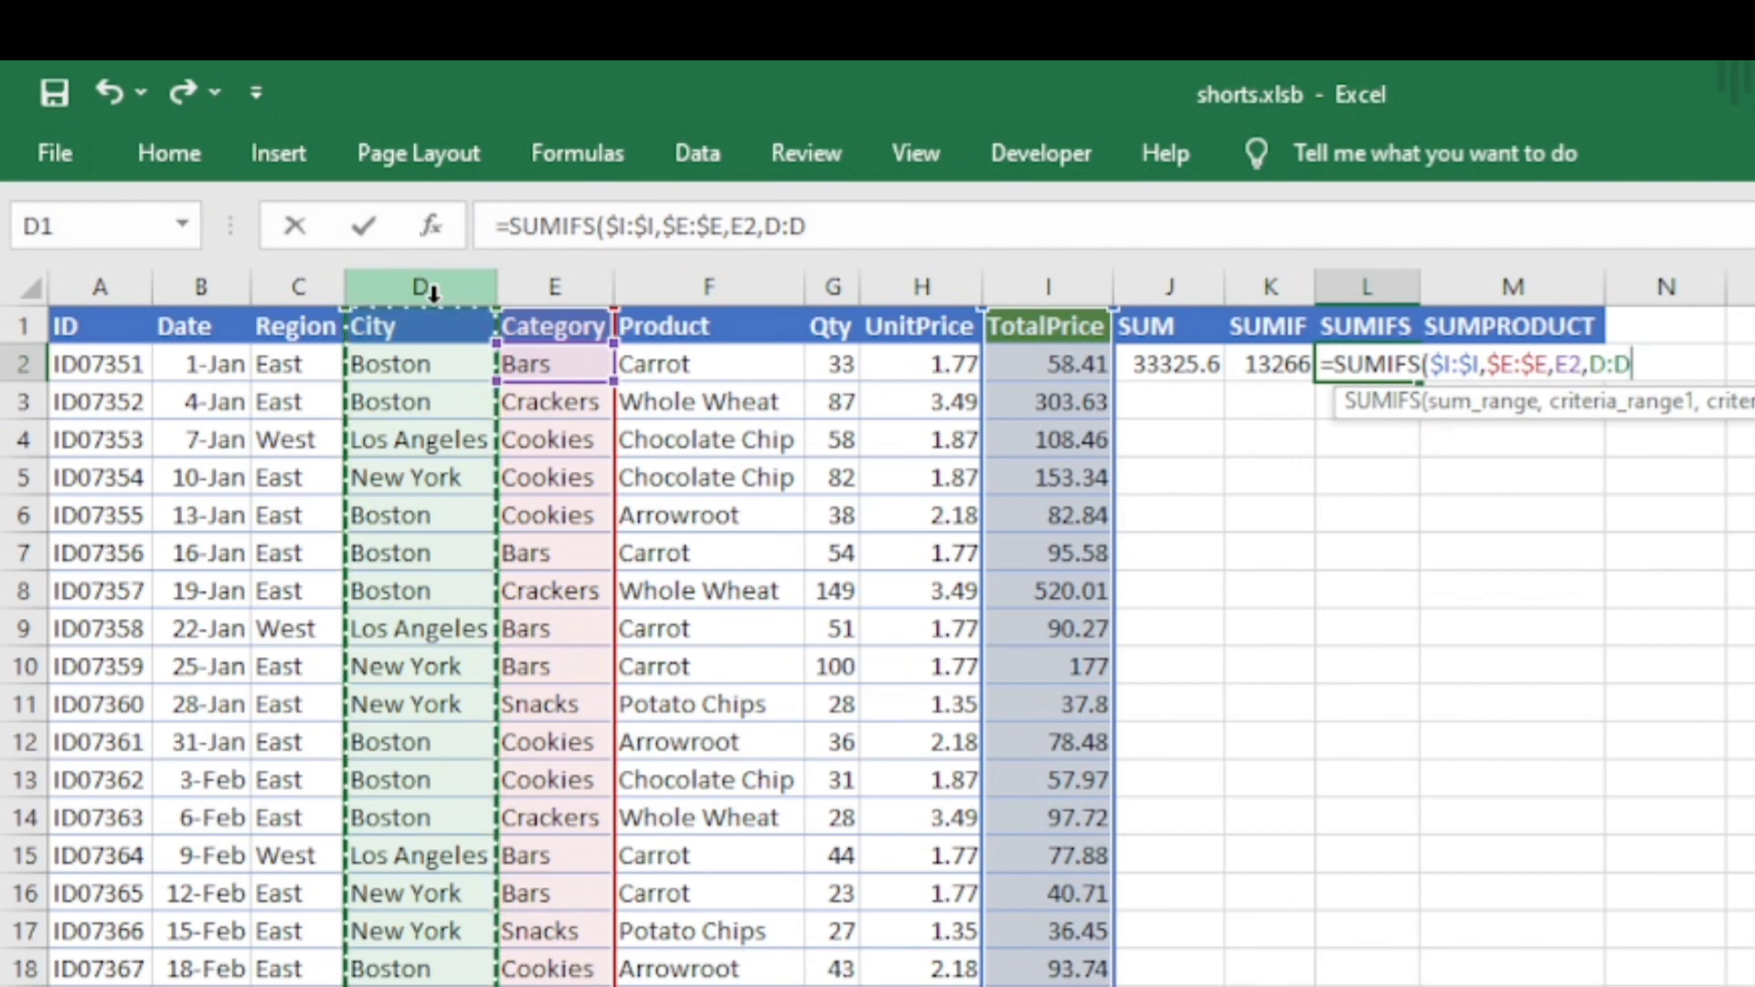
pyautogui.press('F4')
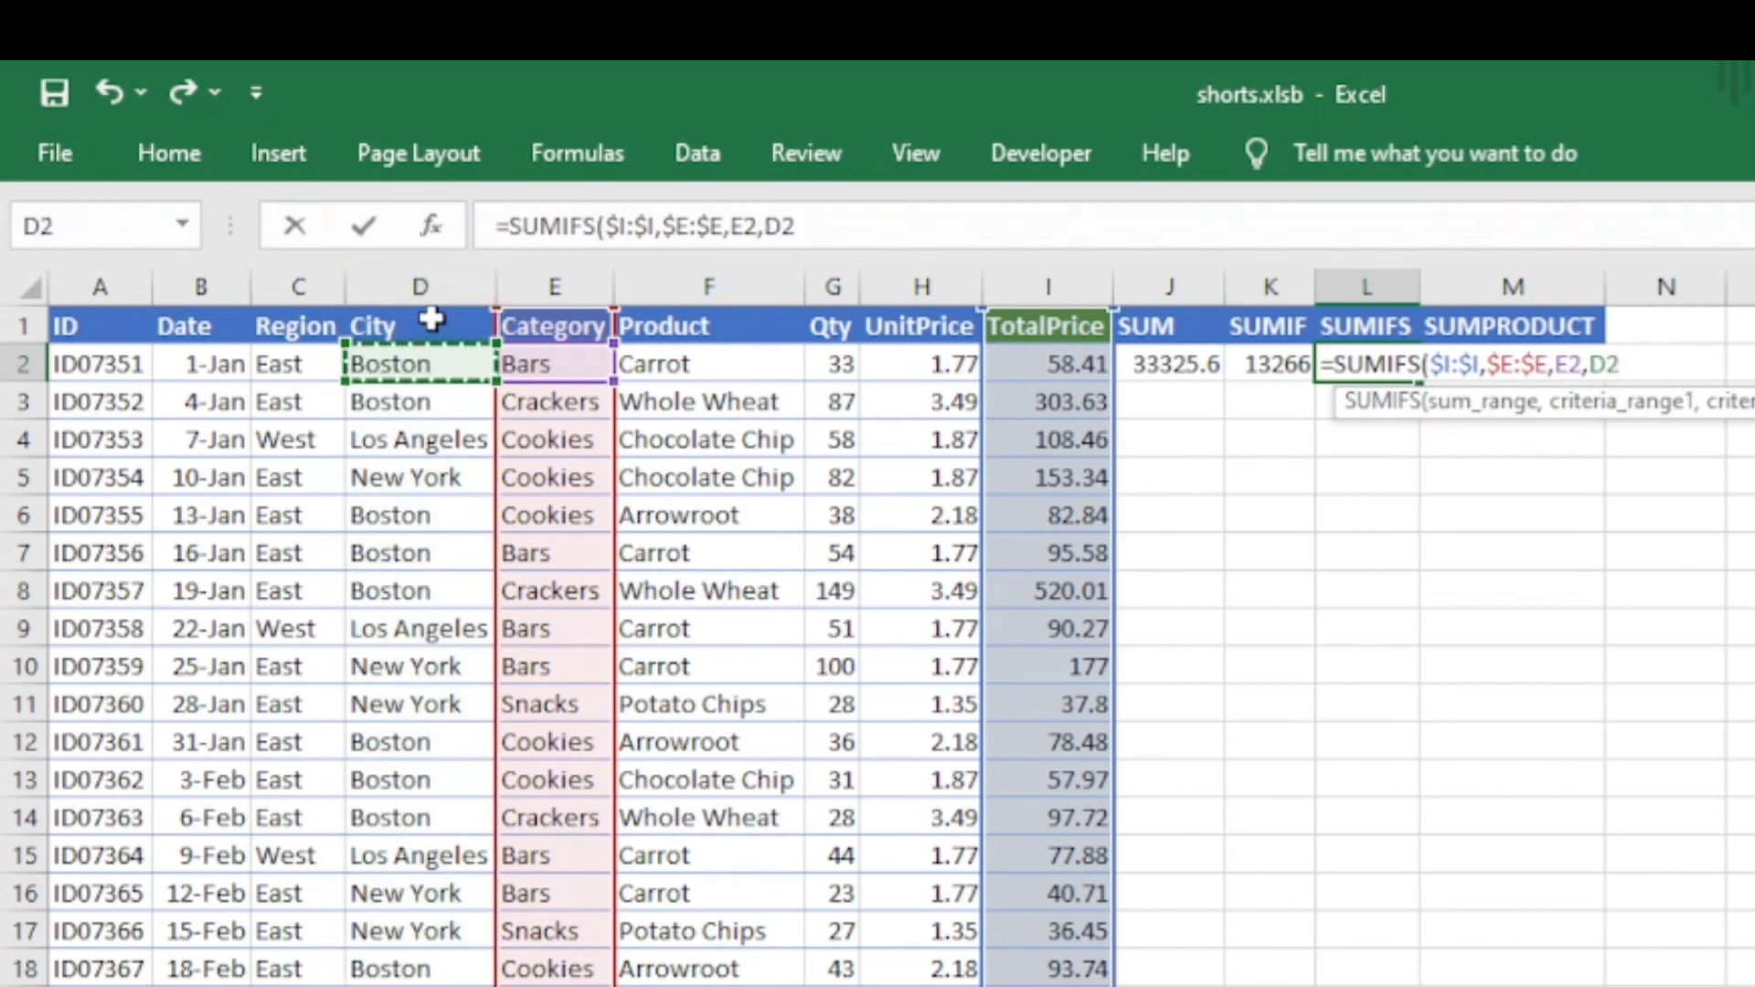
pyautogui.click(434, 290)
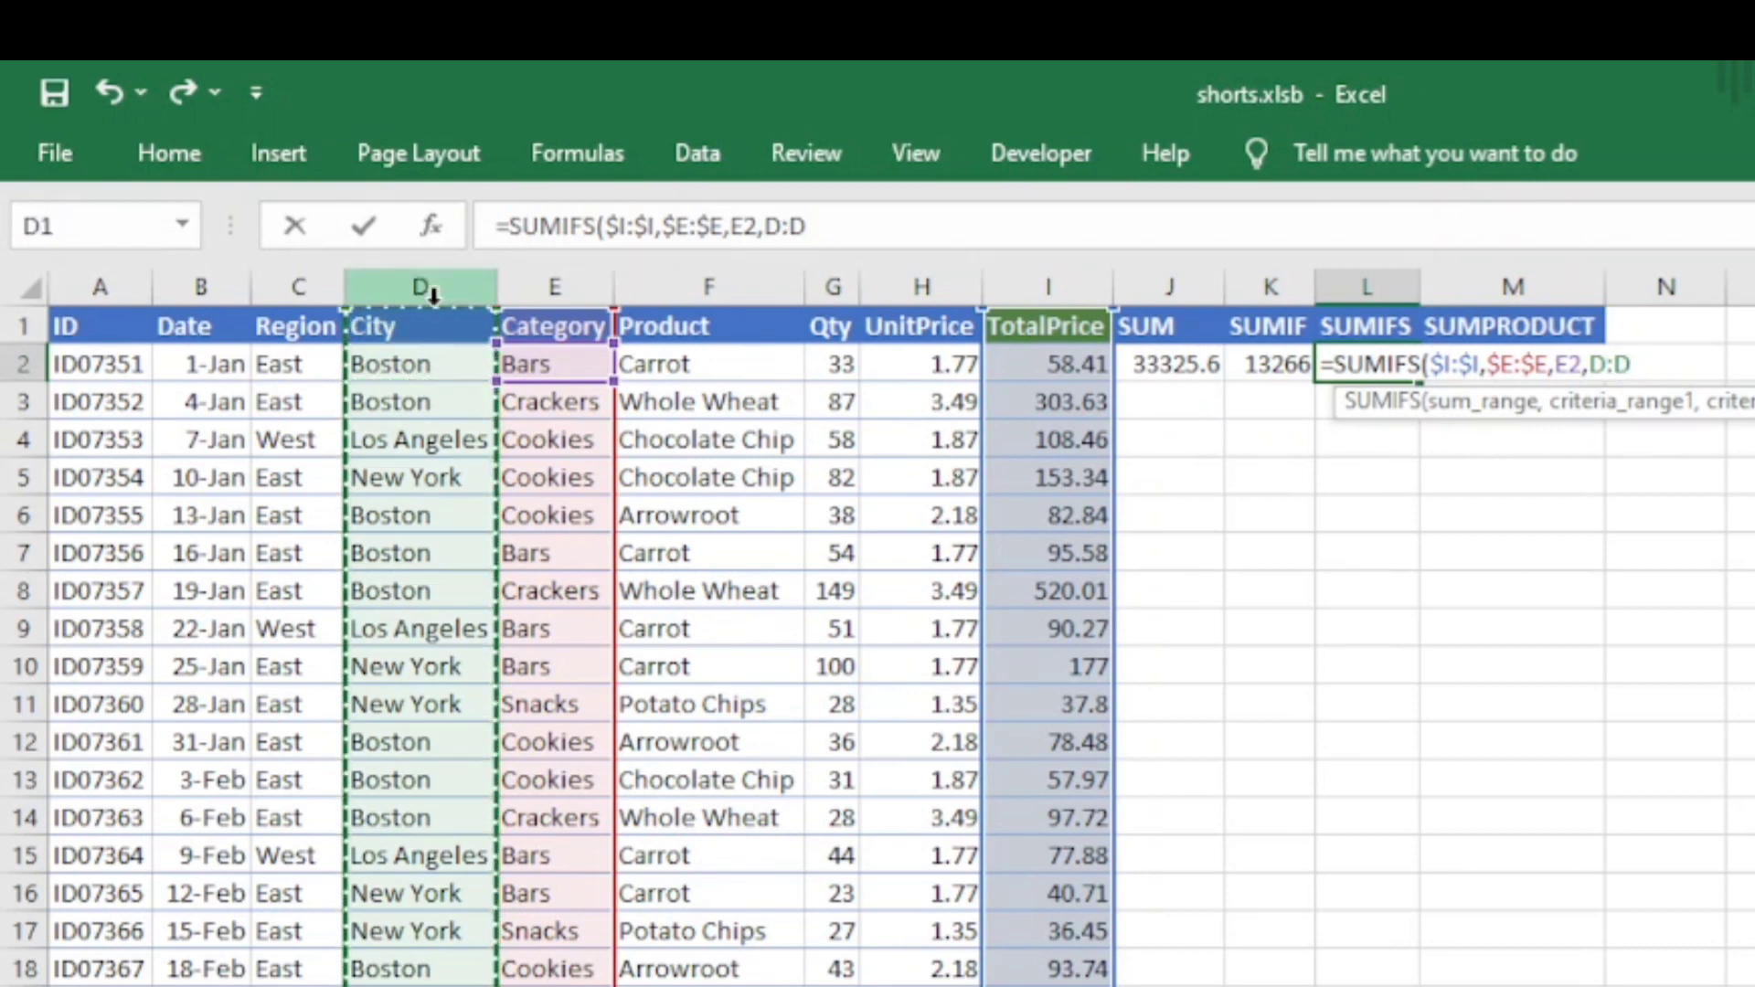
pyautogui.press('F4')
pyautogui.write(',')
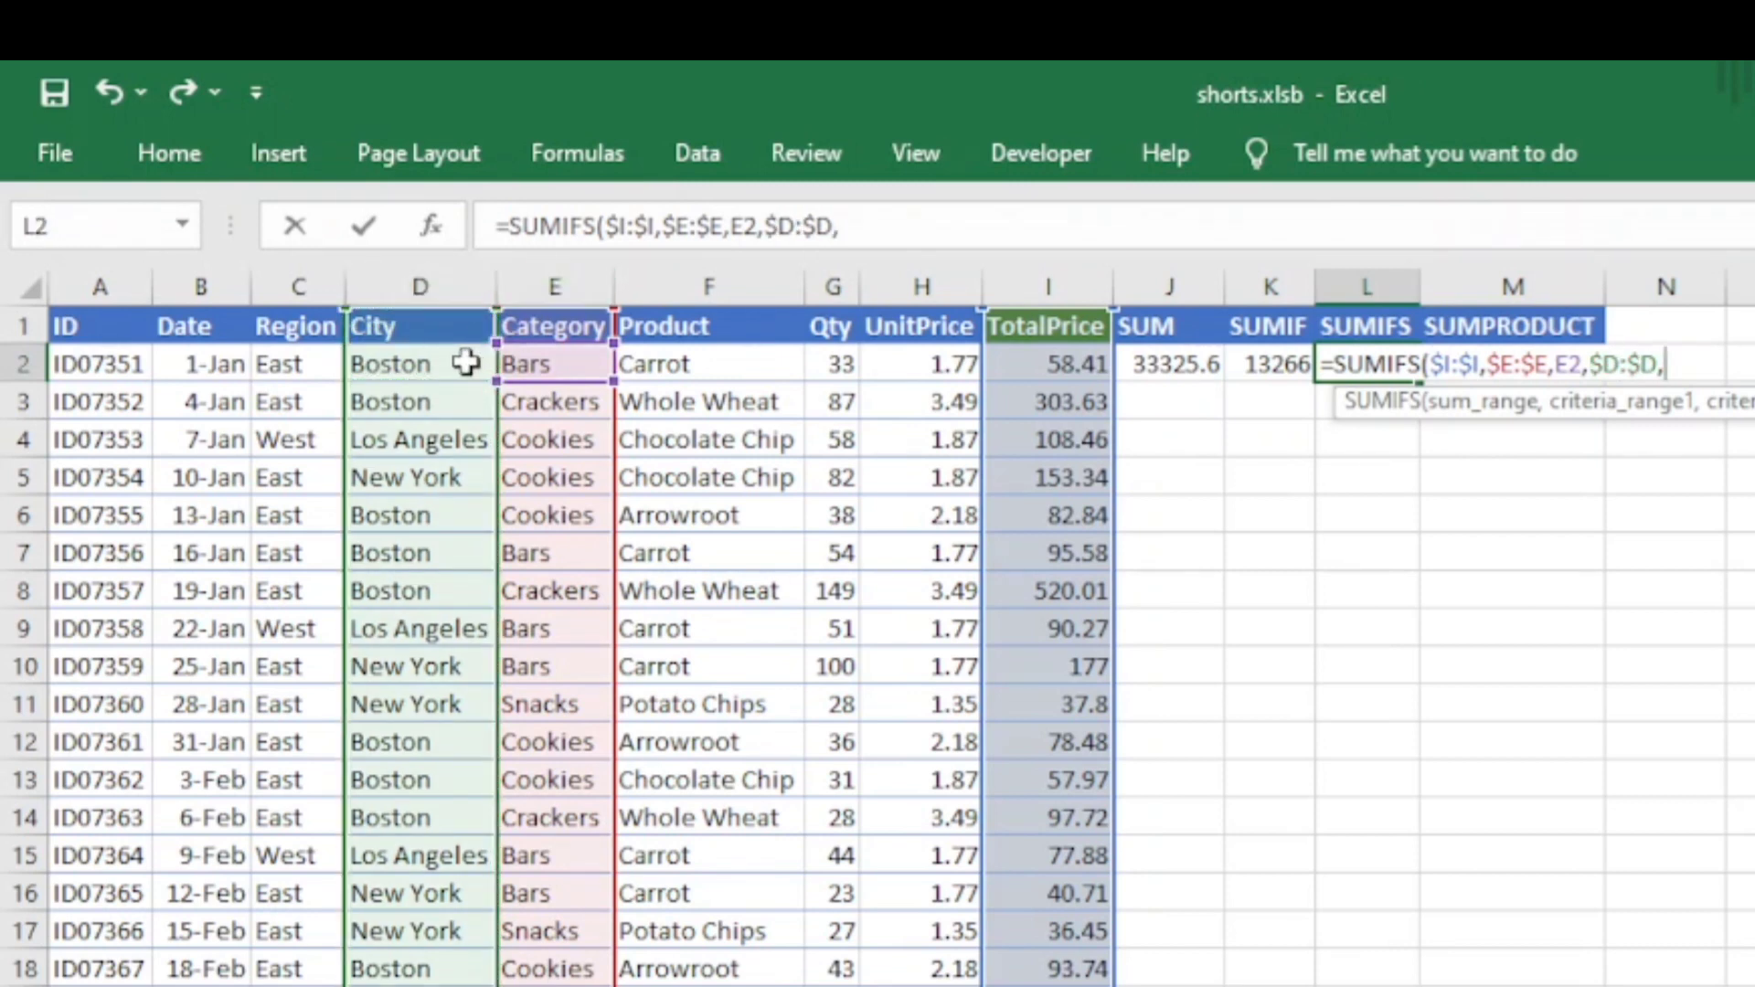
pyautogui.click(462, 362)
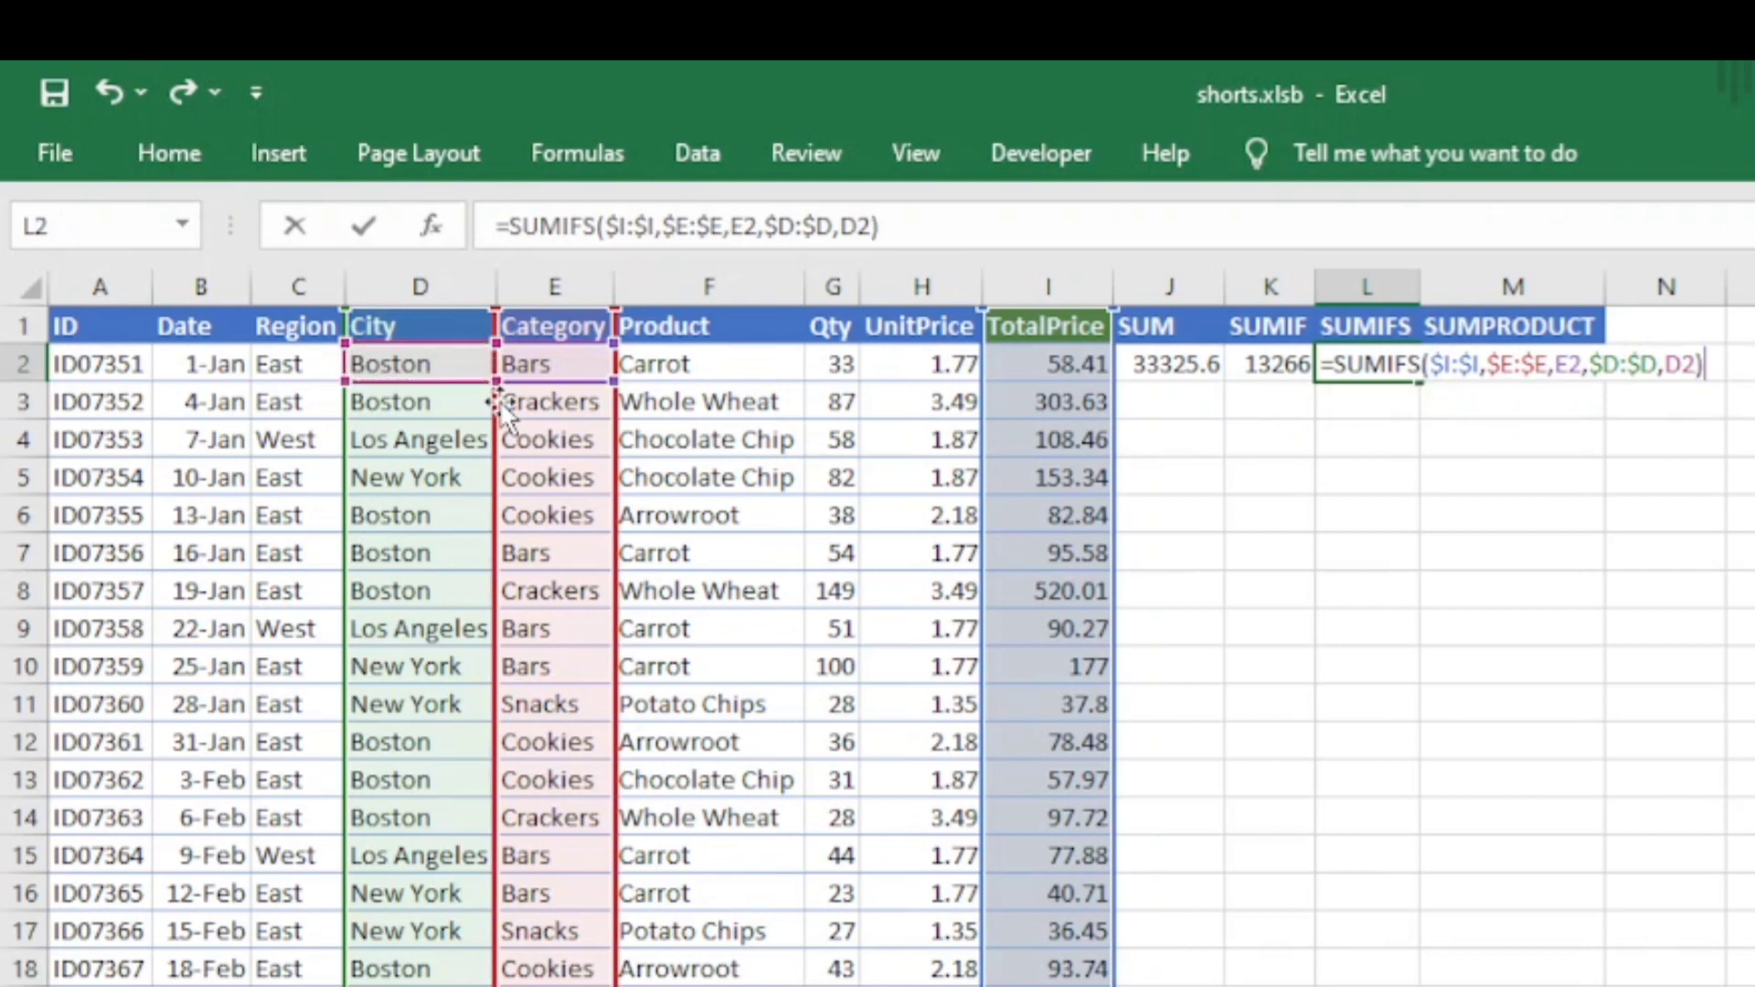
pyautogui.press('Return')
pyautogui.press('Up')
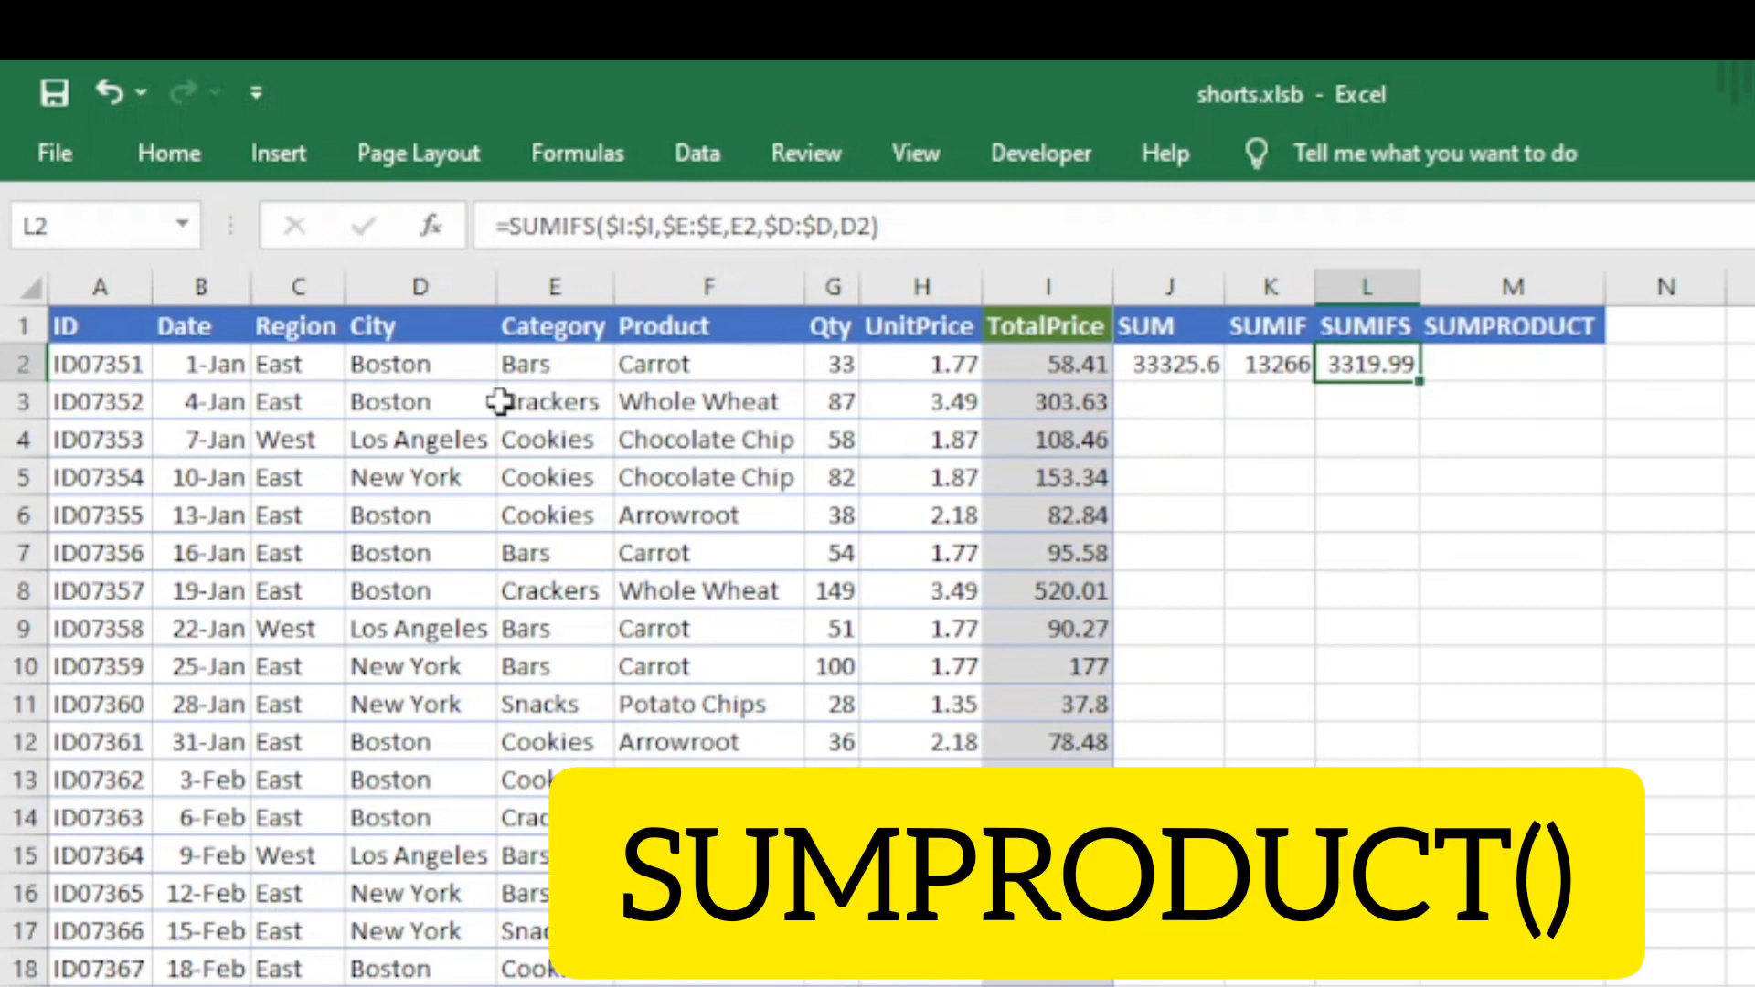
# Start a SUMPRODUCT formula in cell M2, up to its opening parenthesis
pyautogui.press('Right')
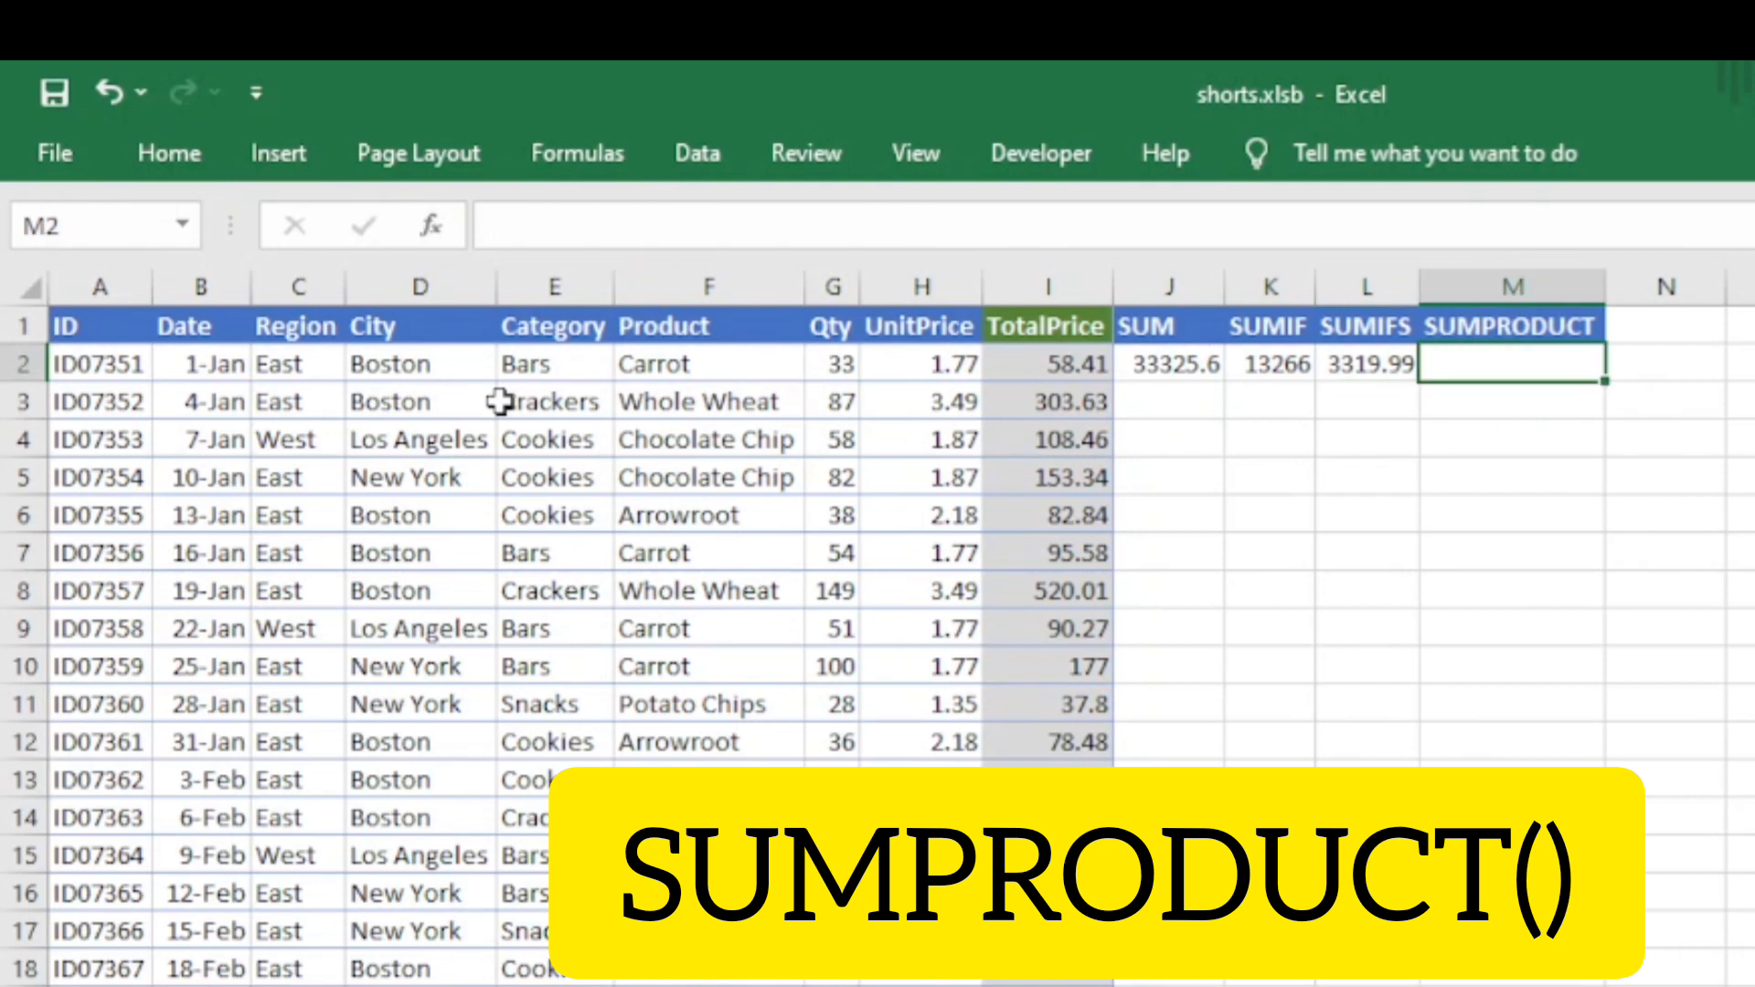
pyautogui.write('=sum')
pyautogui.press('Down')
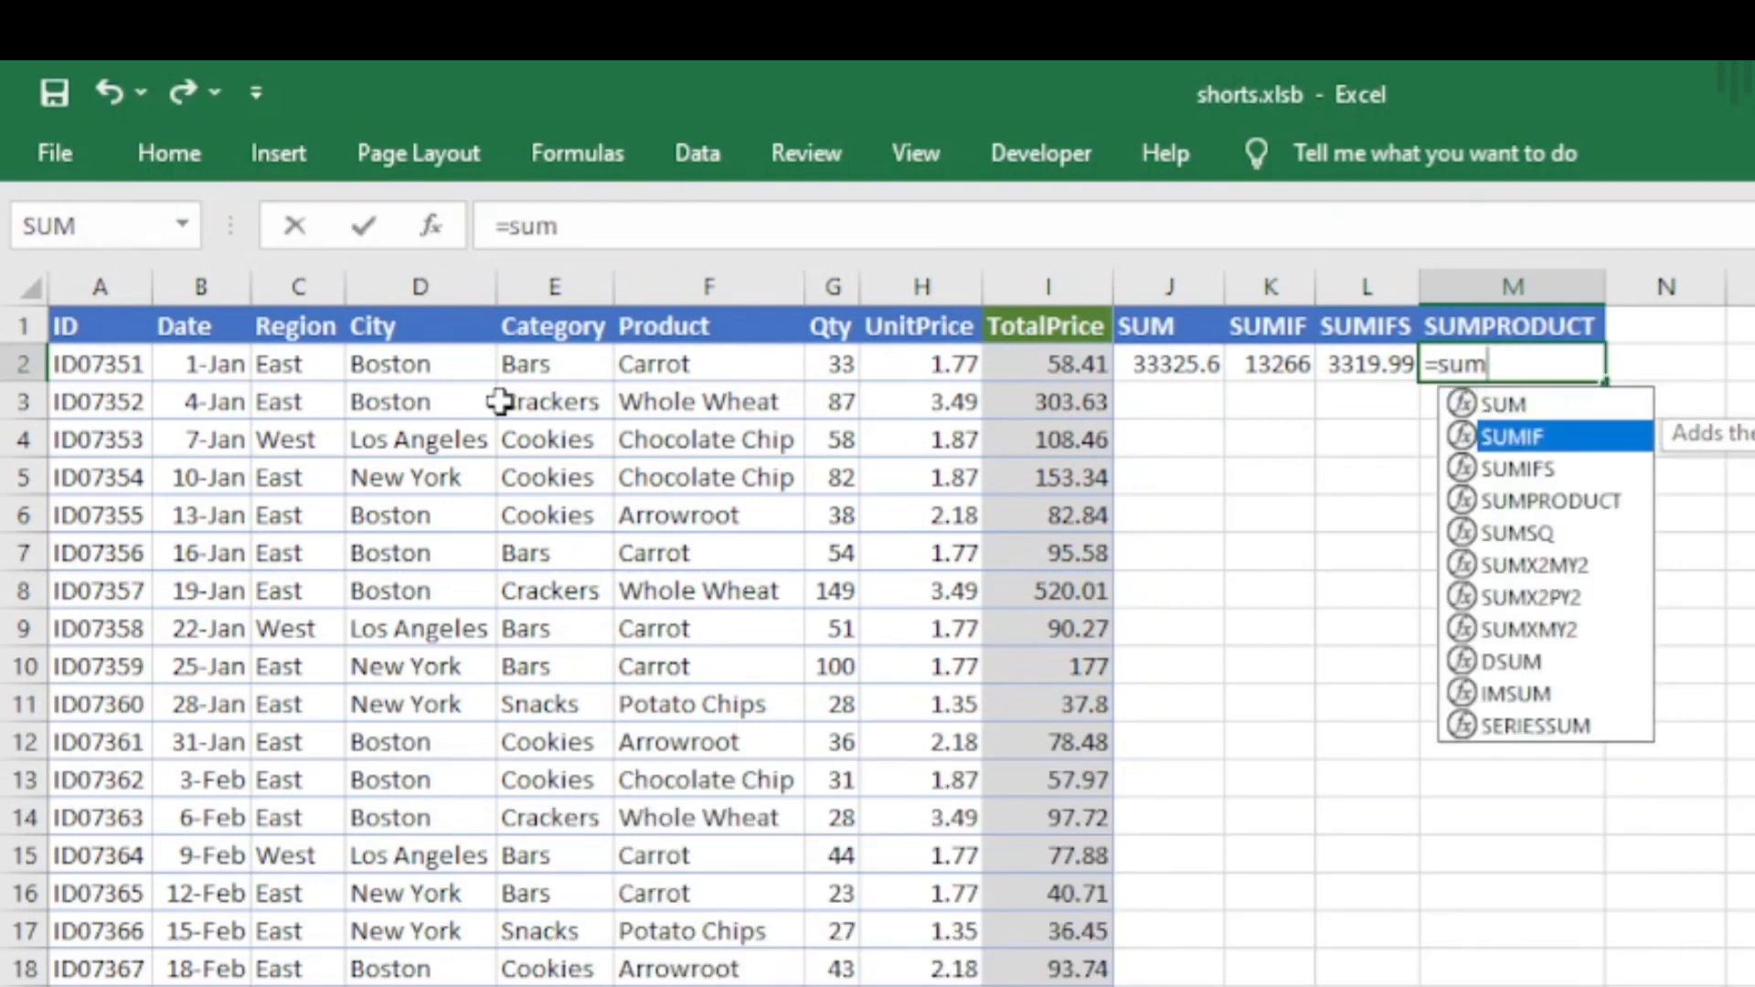
pyautogui.press('Down')
pyautogui.press('Down')
pyautogui.press('Tab')
pyautogui.press('BackSpace')
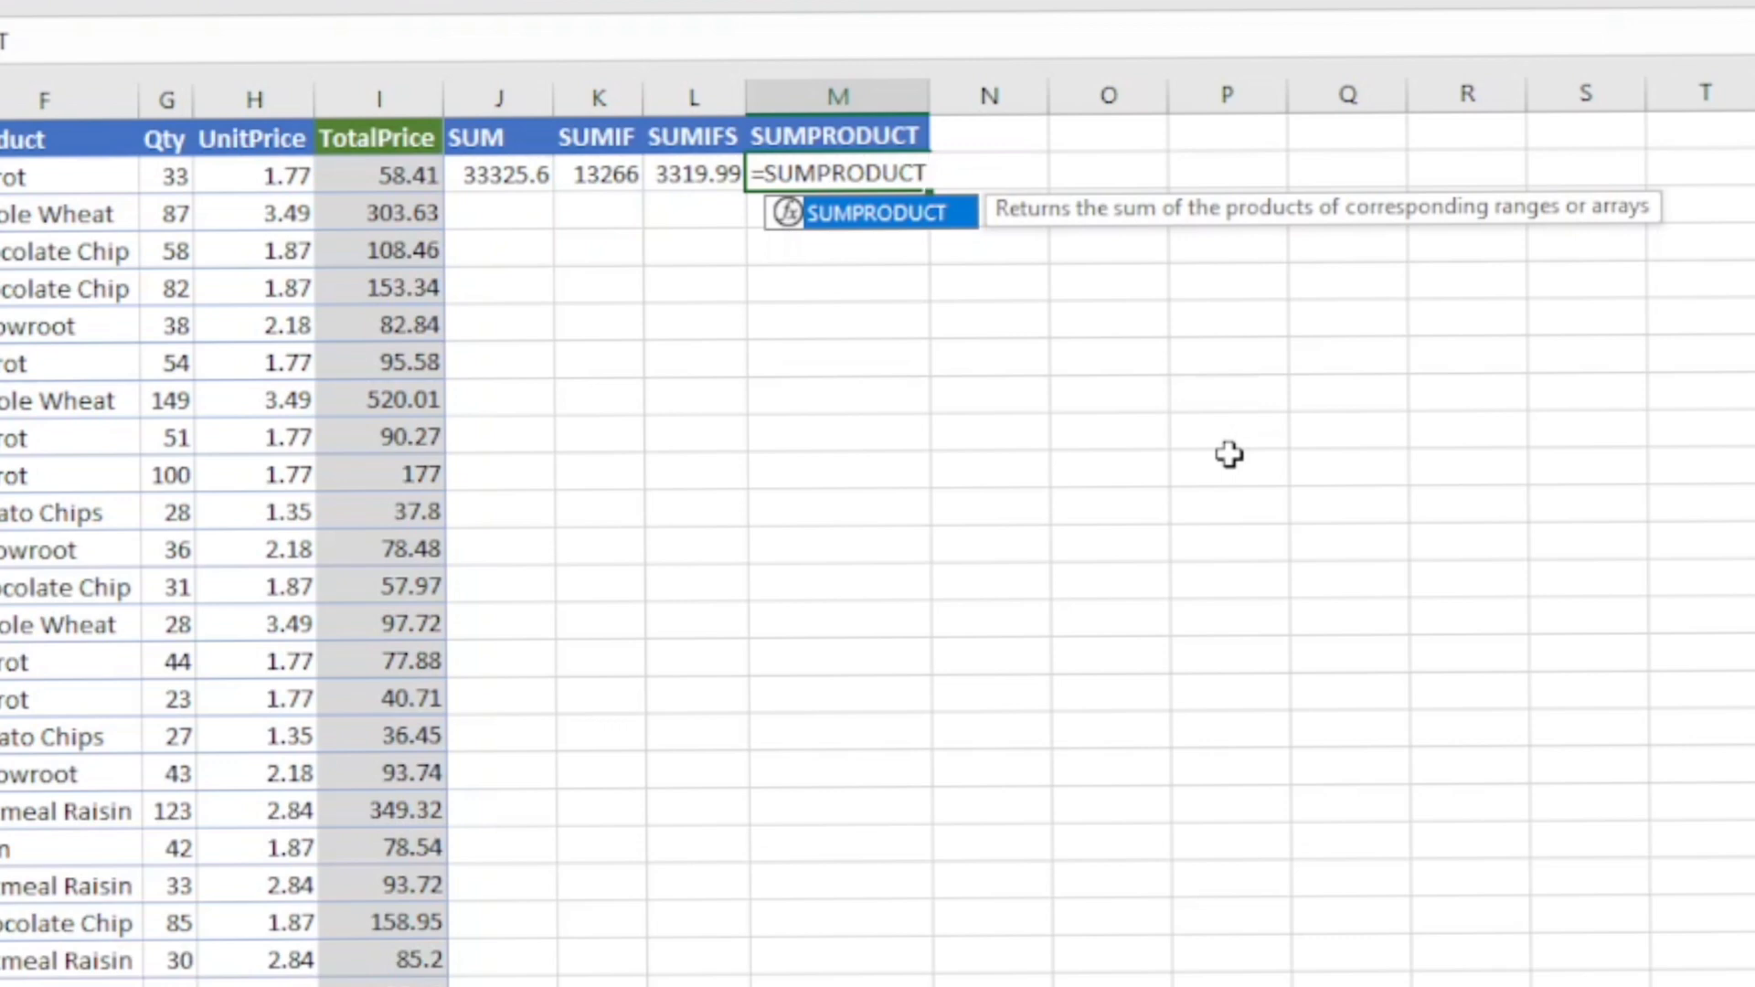
pyautogui.write('(')
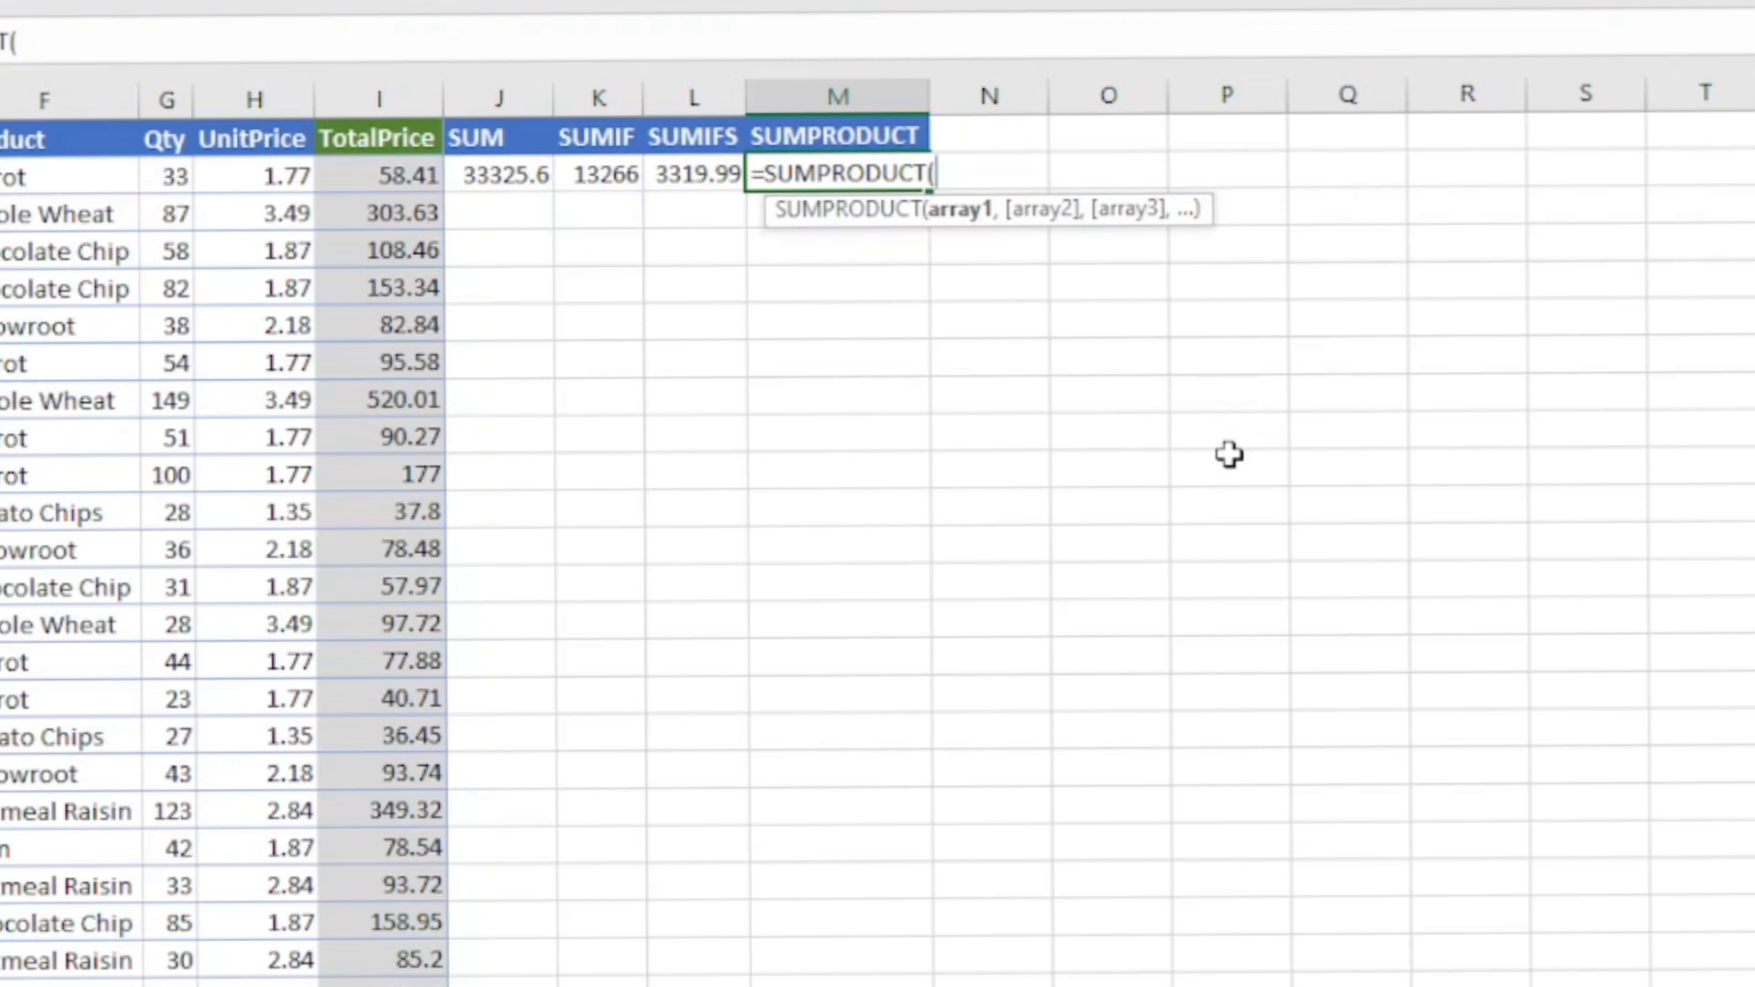
# Supply the TotalPrice column $I:$I and the UnitPrice column H:H as the SUMPRODUCT arrays and complete the formula in M2
pyautogui.click(379, 106)
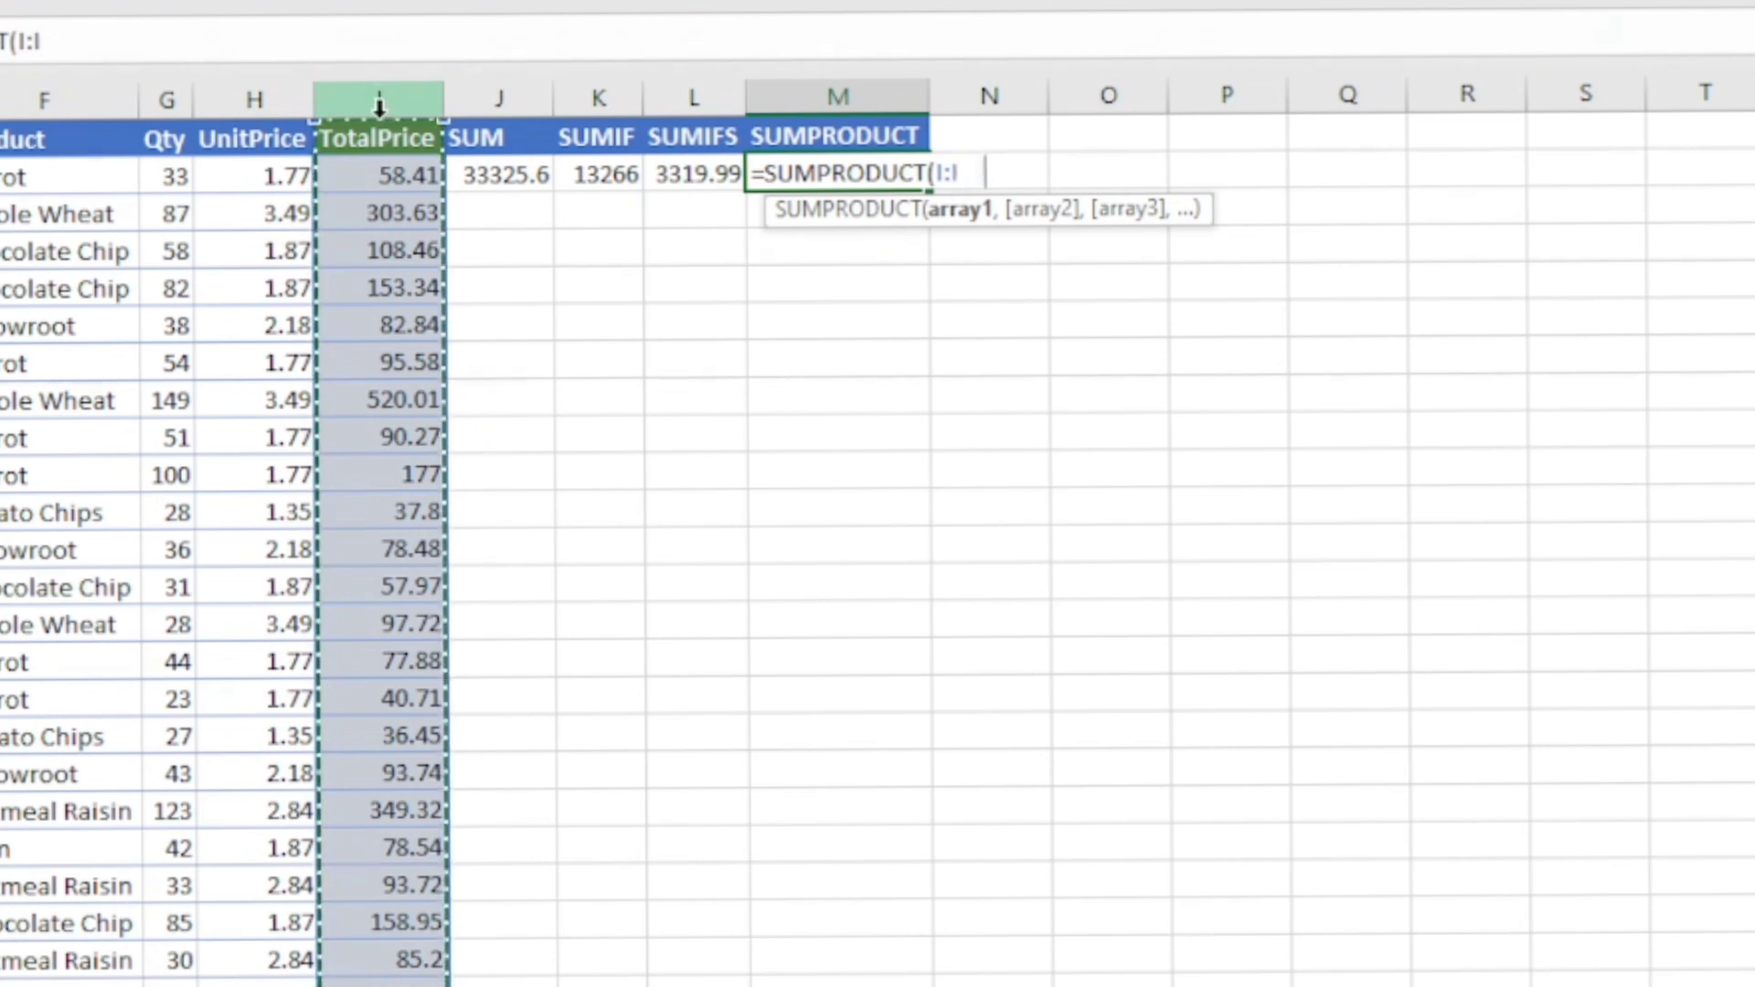
pyautogui.press('F4')
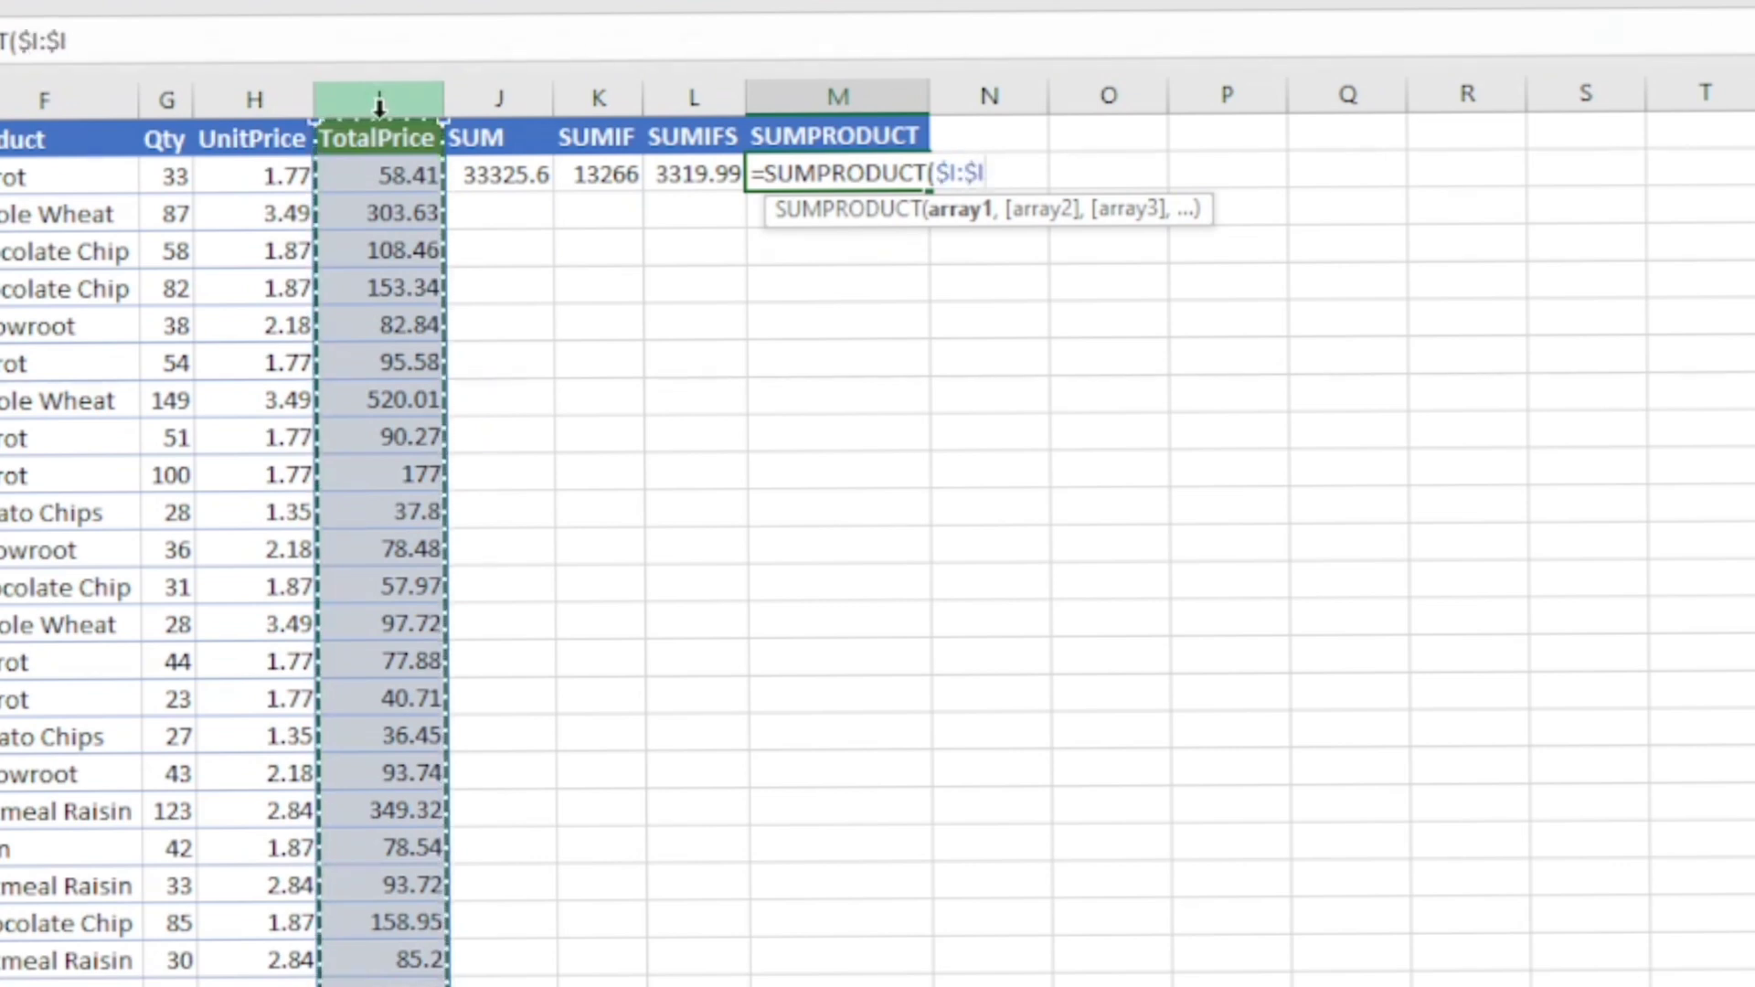
pyautogui.write(',')
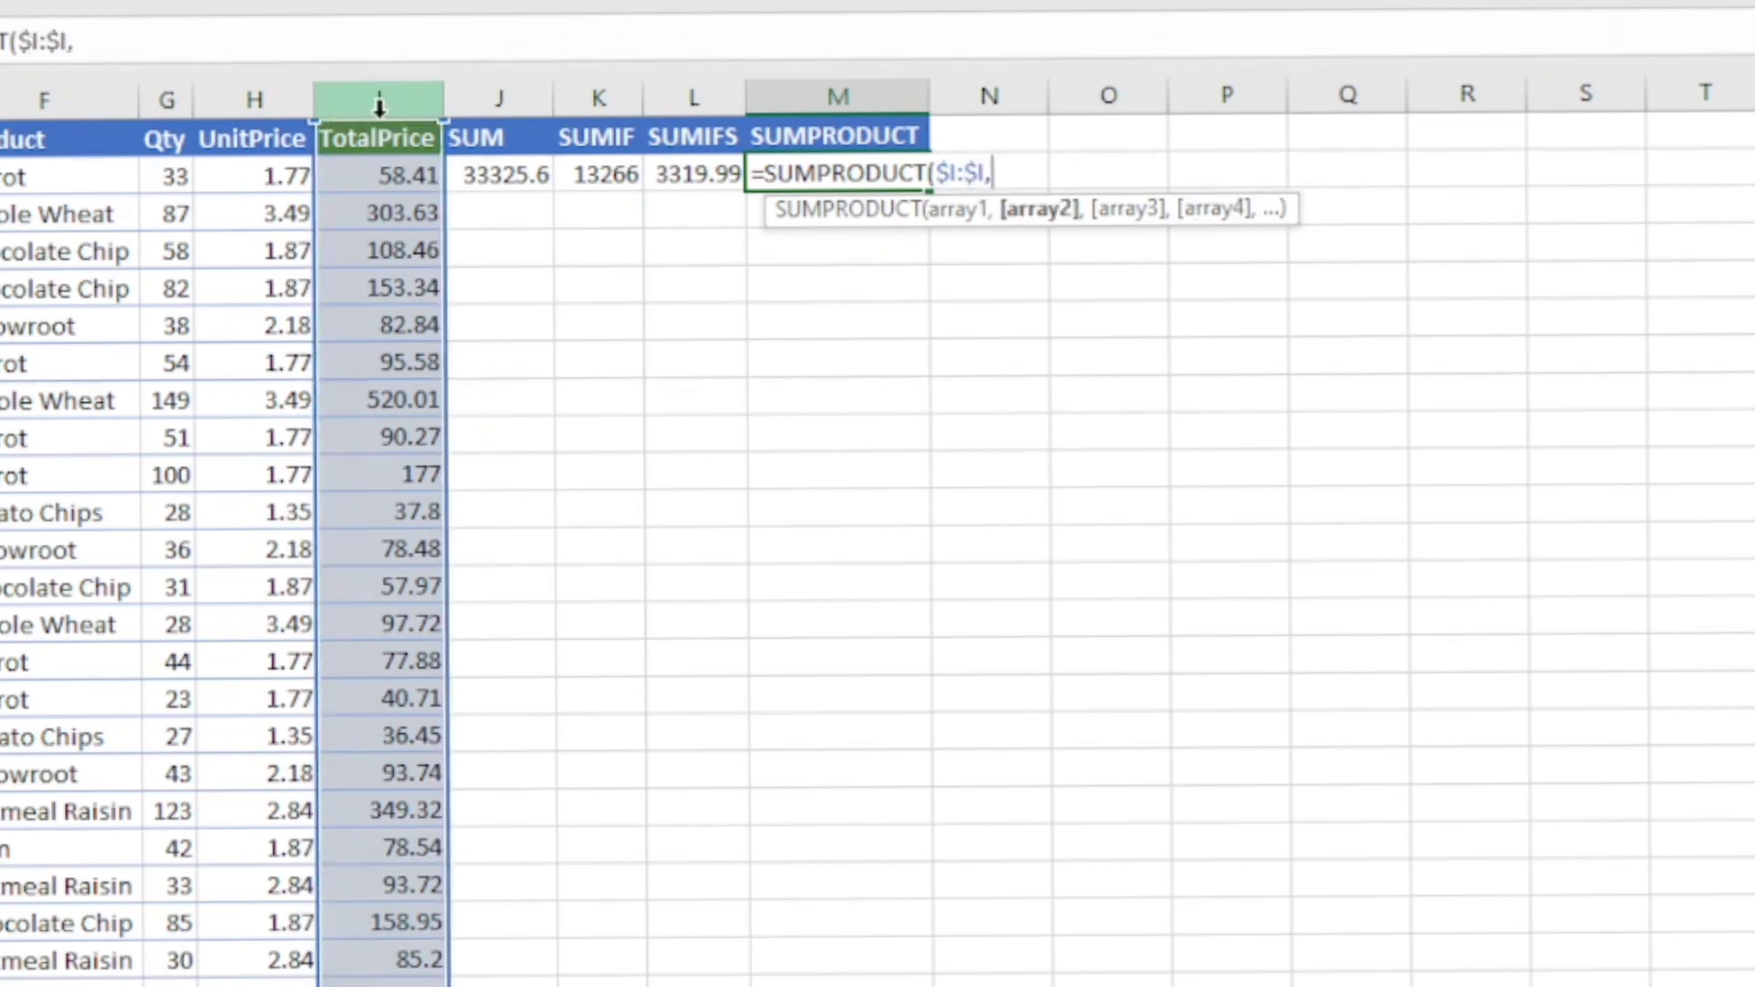
pyautogui.click(288, 103)
pyautogui.write(')')
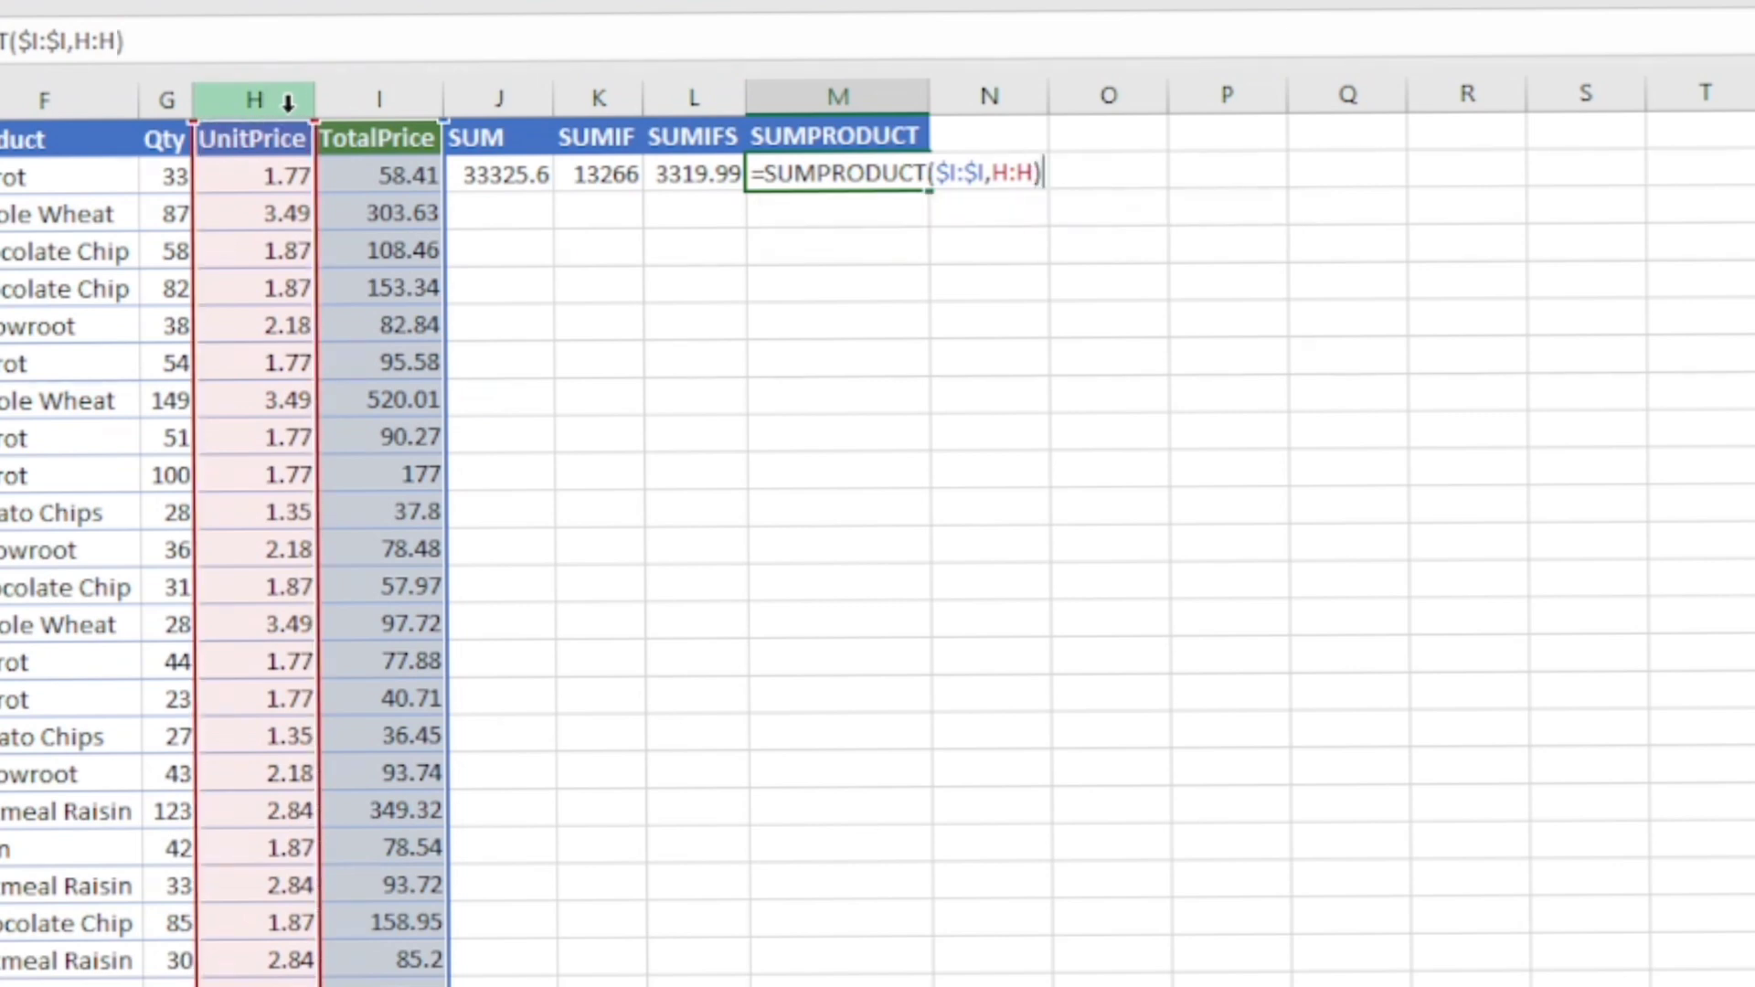
pyautogui.press('Return')
pyautogui.press('Up')
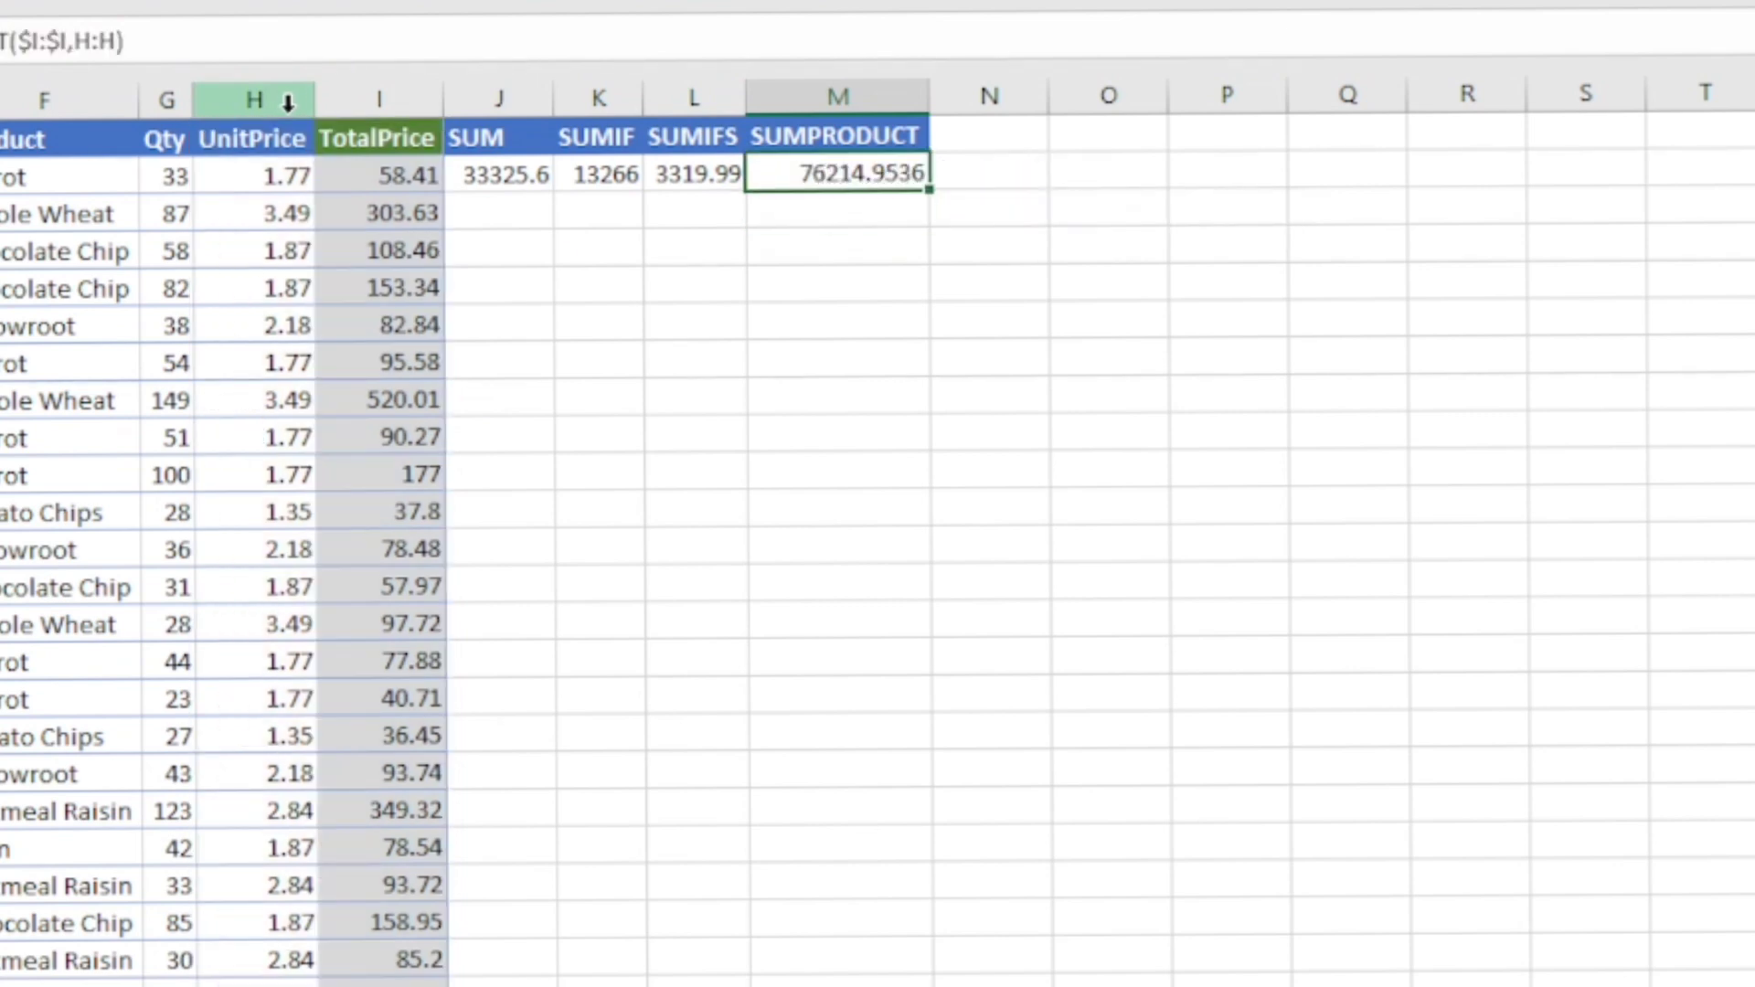